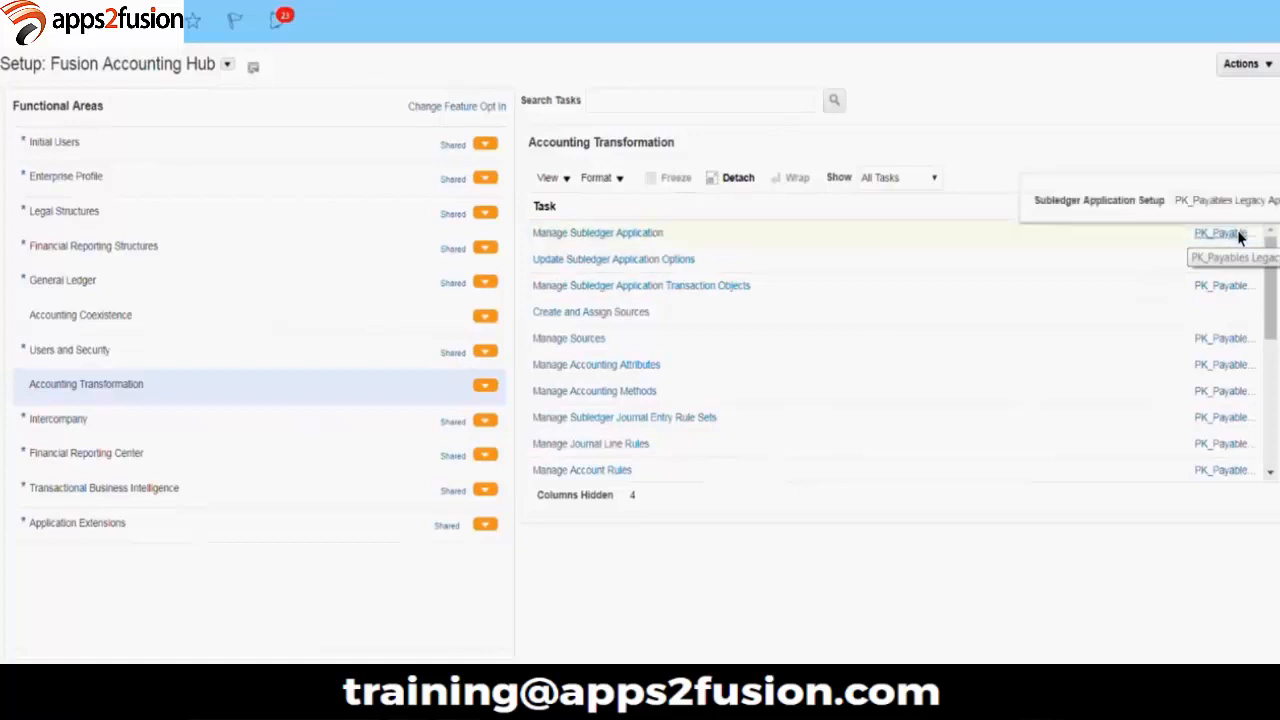
Step: Set the Manage Subledger Application task's scope to Create Subledger Application and go to the task
left_click(1238, 236)
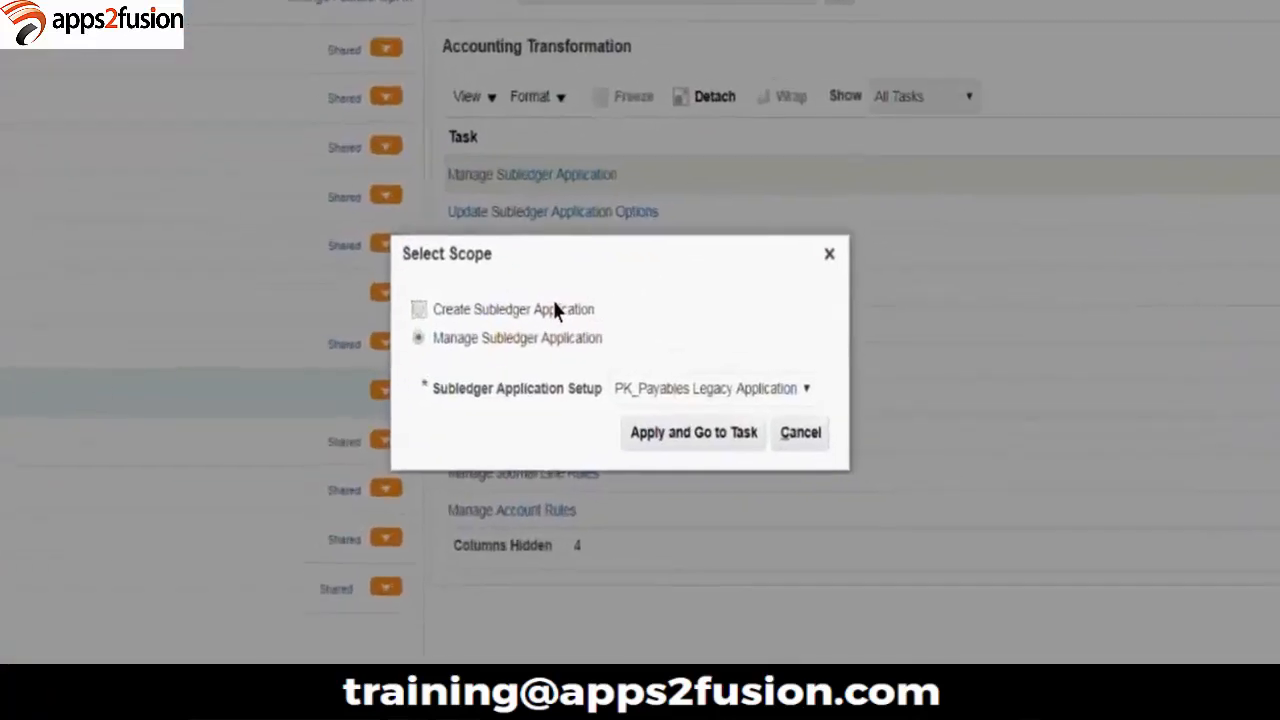
left_click(554, 308)
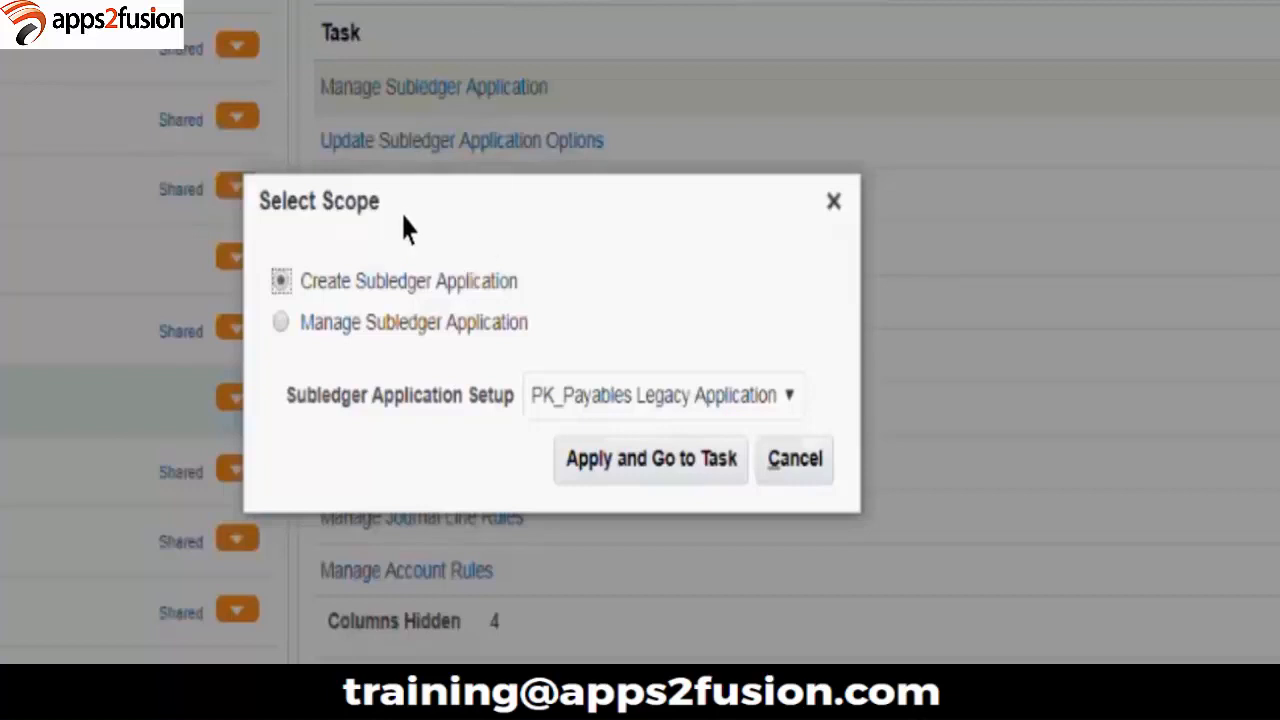
left_click(677, 476)
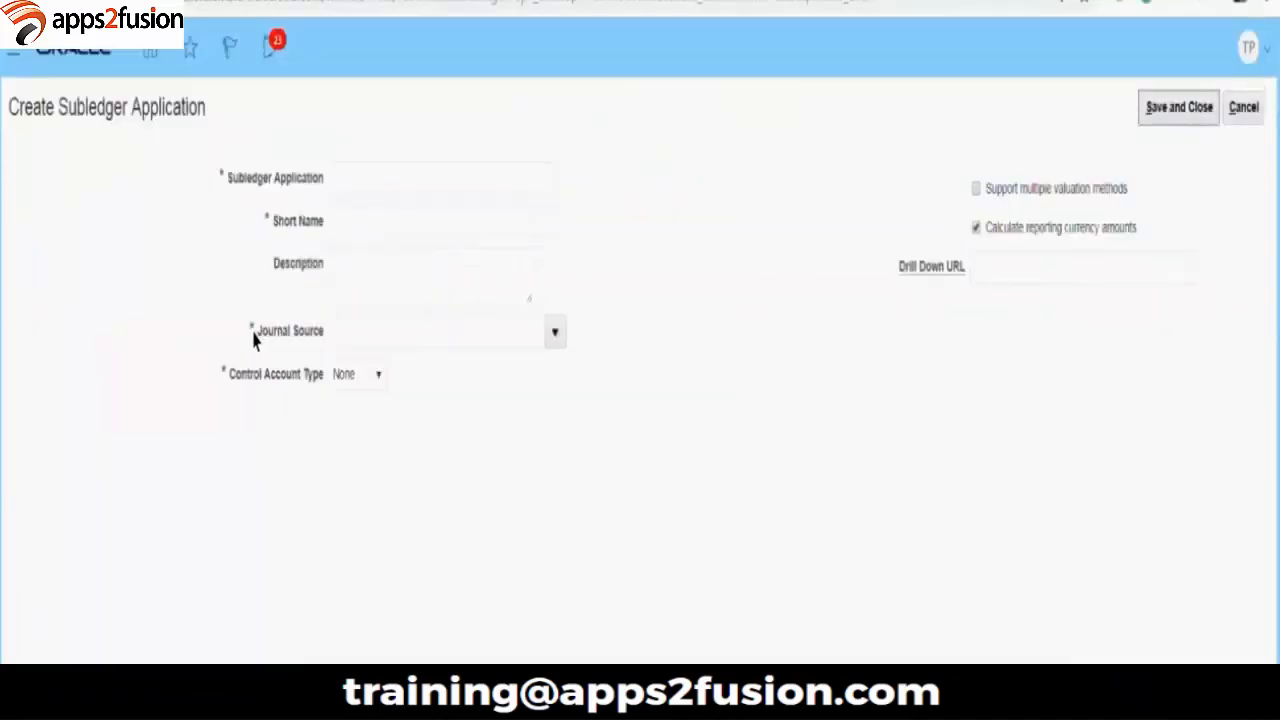
left_click_drag(251, 337, 322, 355)
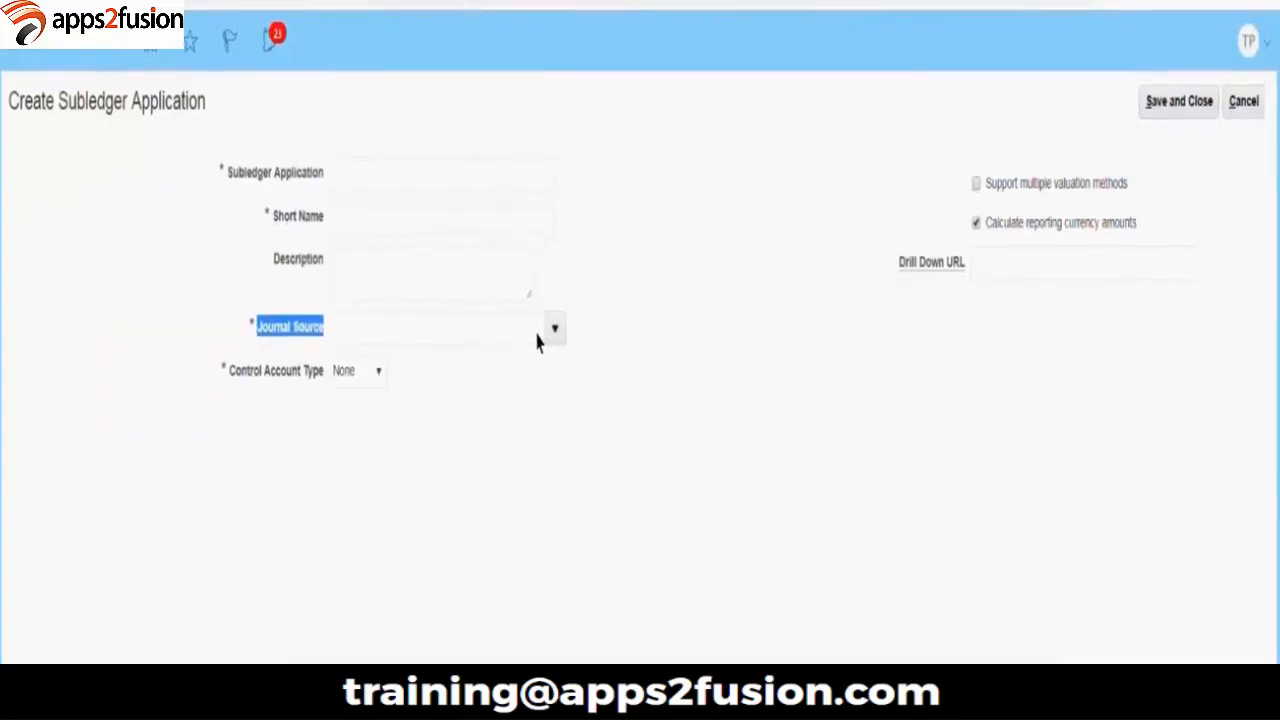
left_click(552, 334)
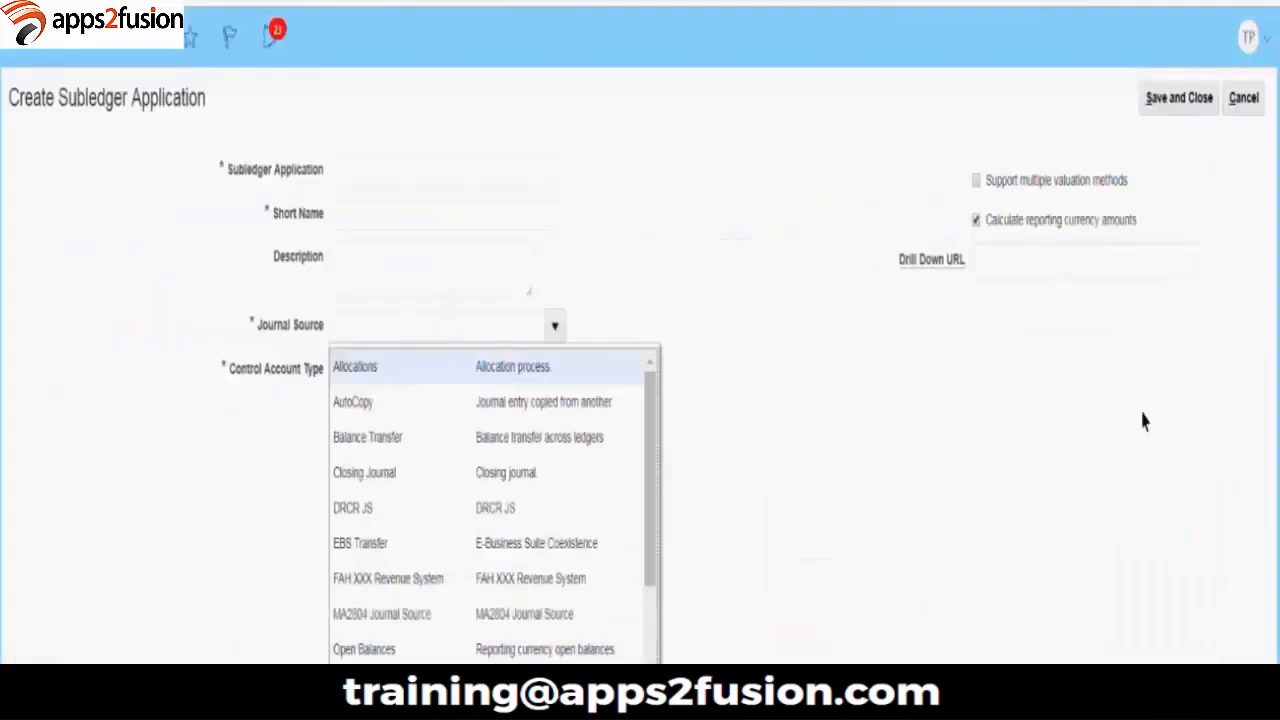
scroll(655, 658, "down", 2)
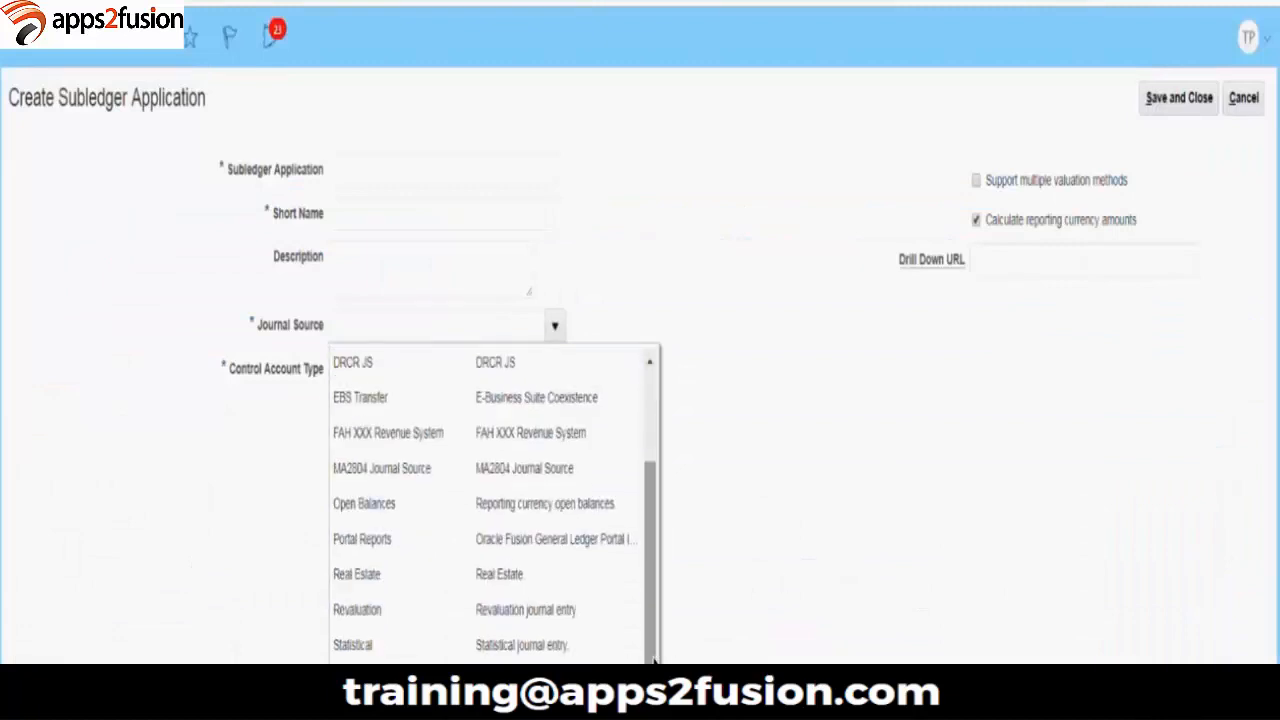
scroll(650, 365, "up", 5)
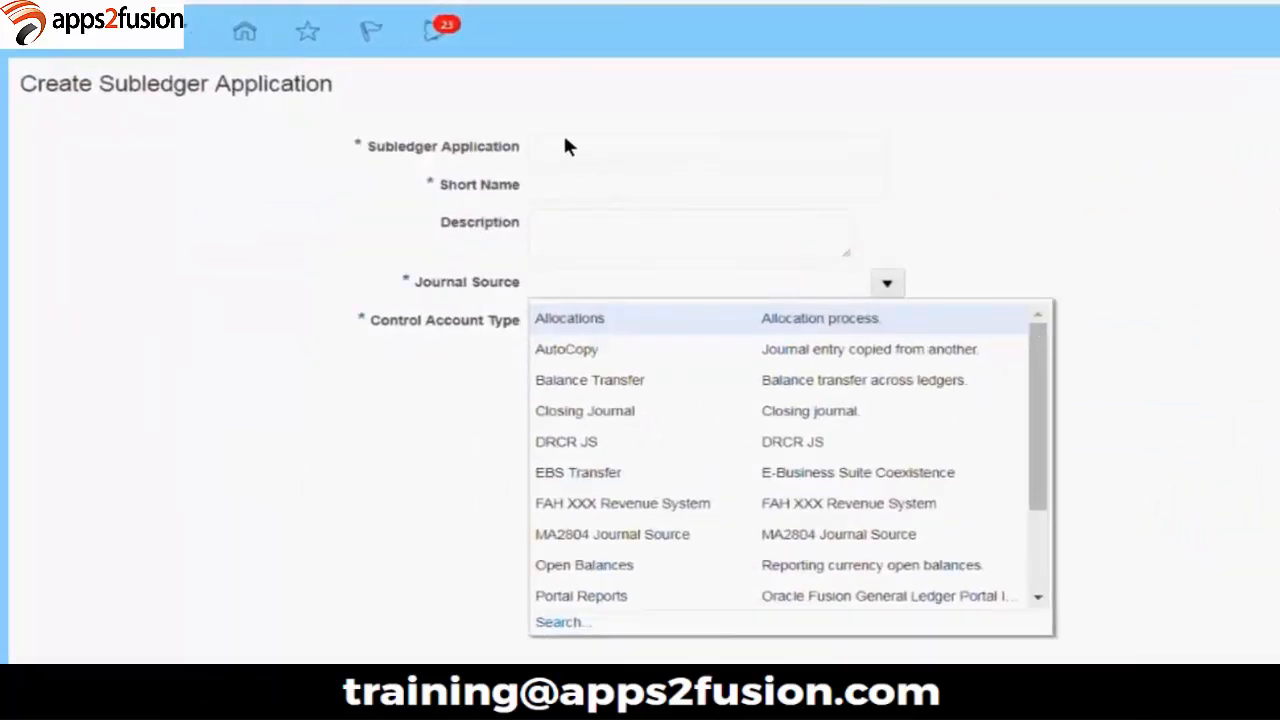
Step: Enter PK1_Payables_Legacy_Application as the subledger application name
left_click(352, 170)
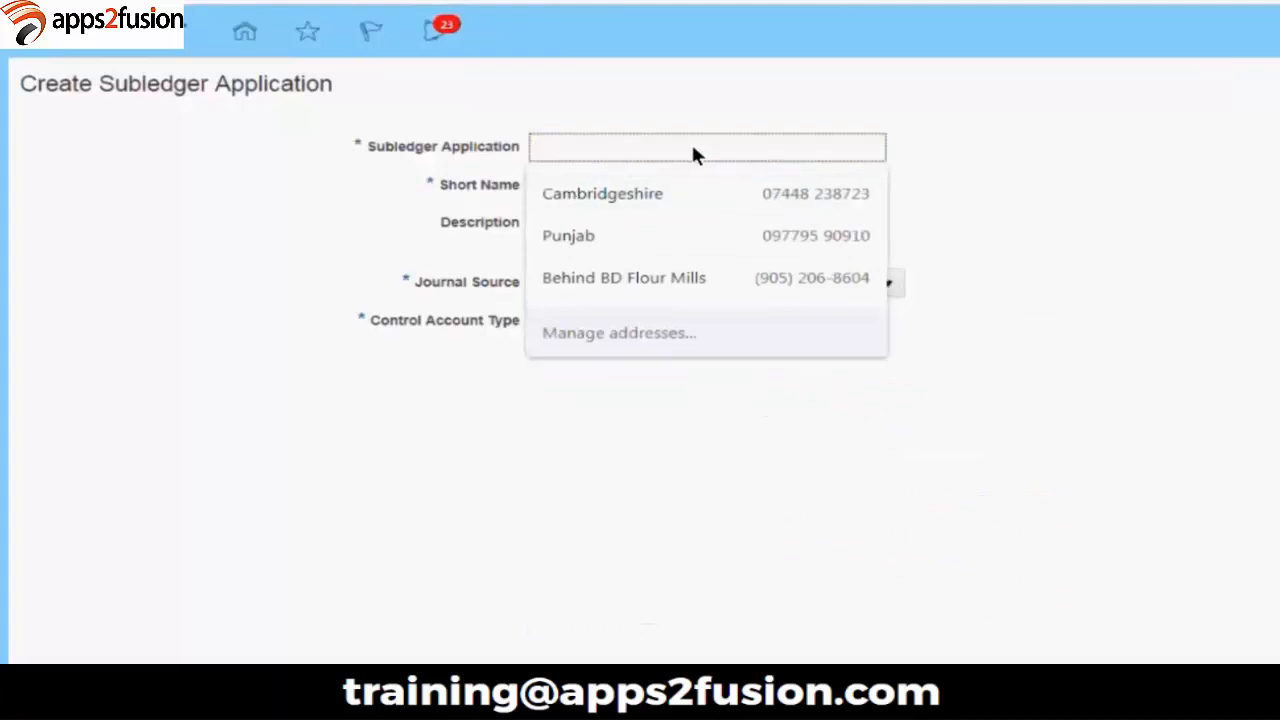
left_click(1010, 174)
left_click(766, 150)
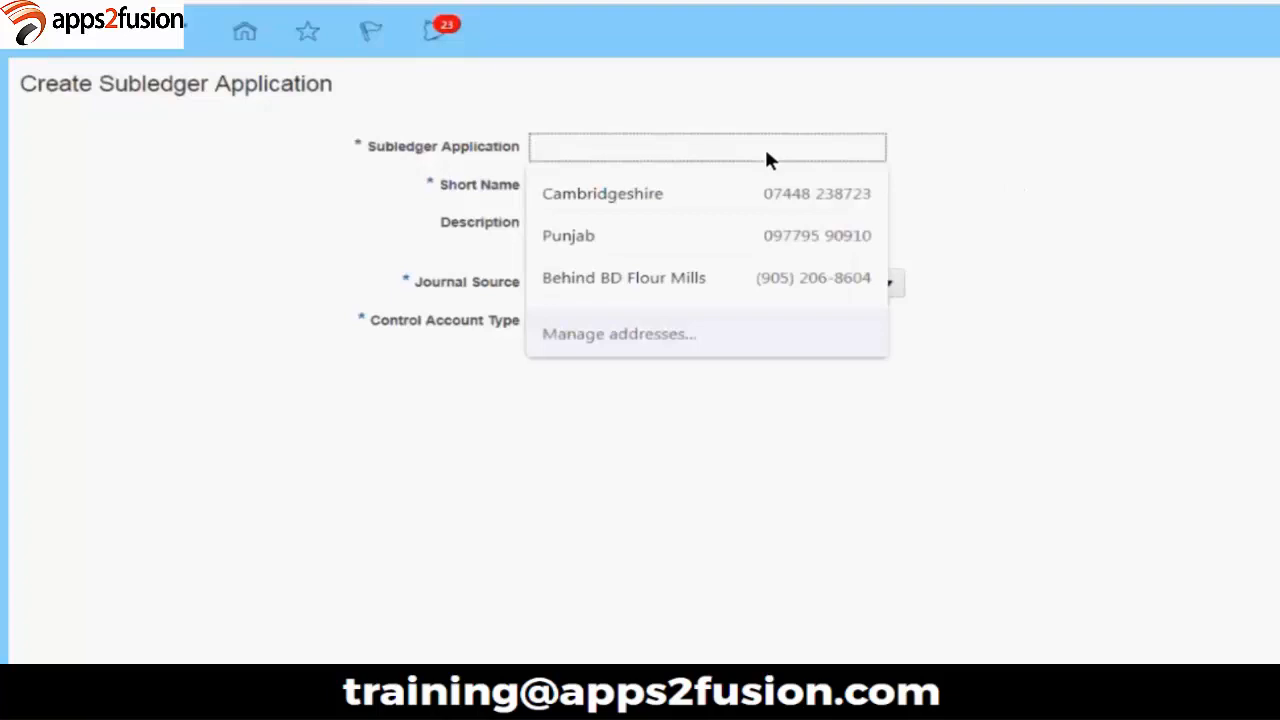
type("PK")
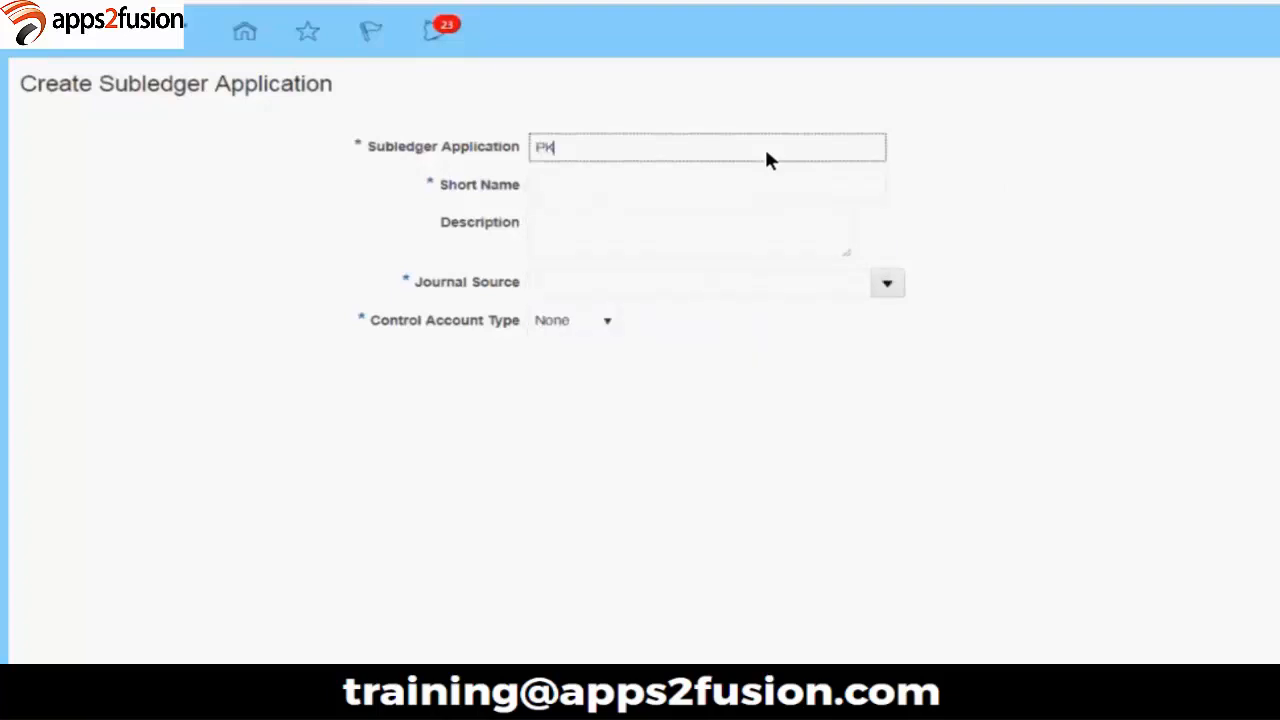
type("1_S")
key("BackSpace")
type("Payables_Legacy")
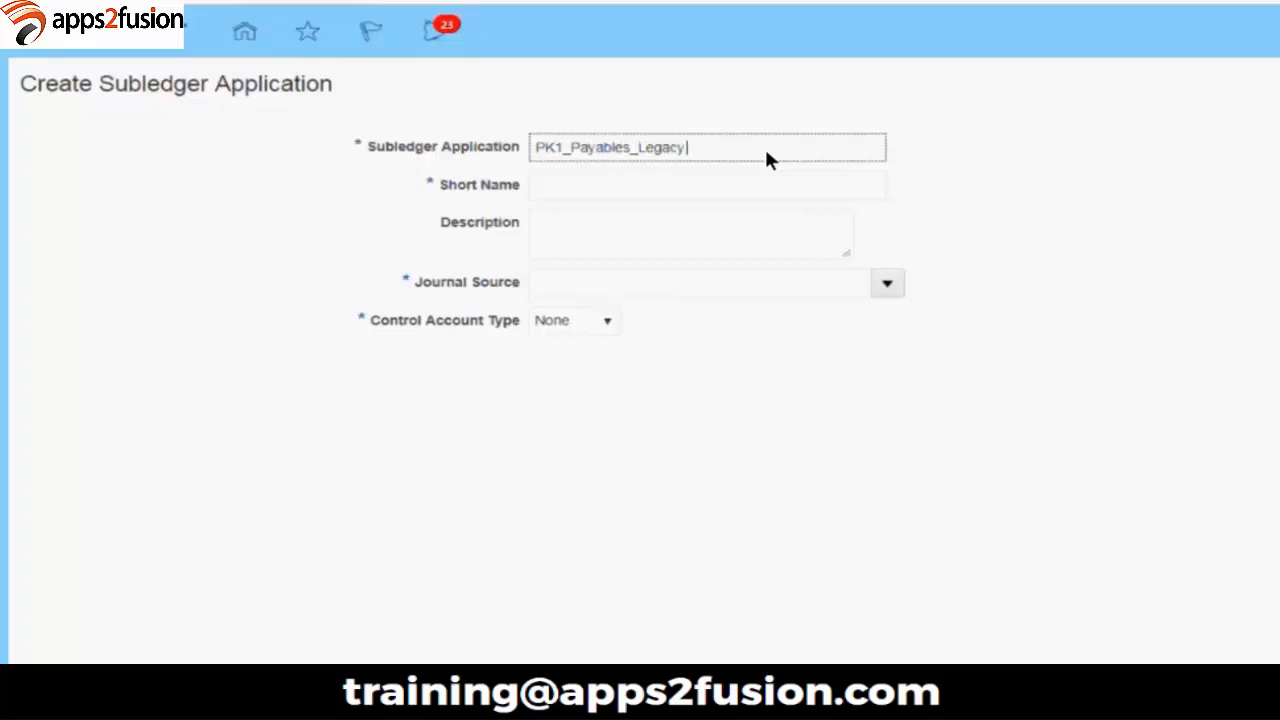
type("_d")
key("BackSpace")
type("Ap")
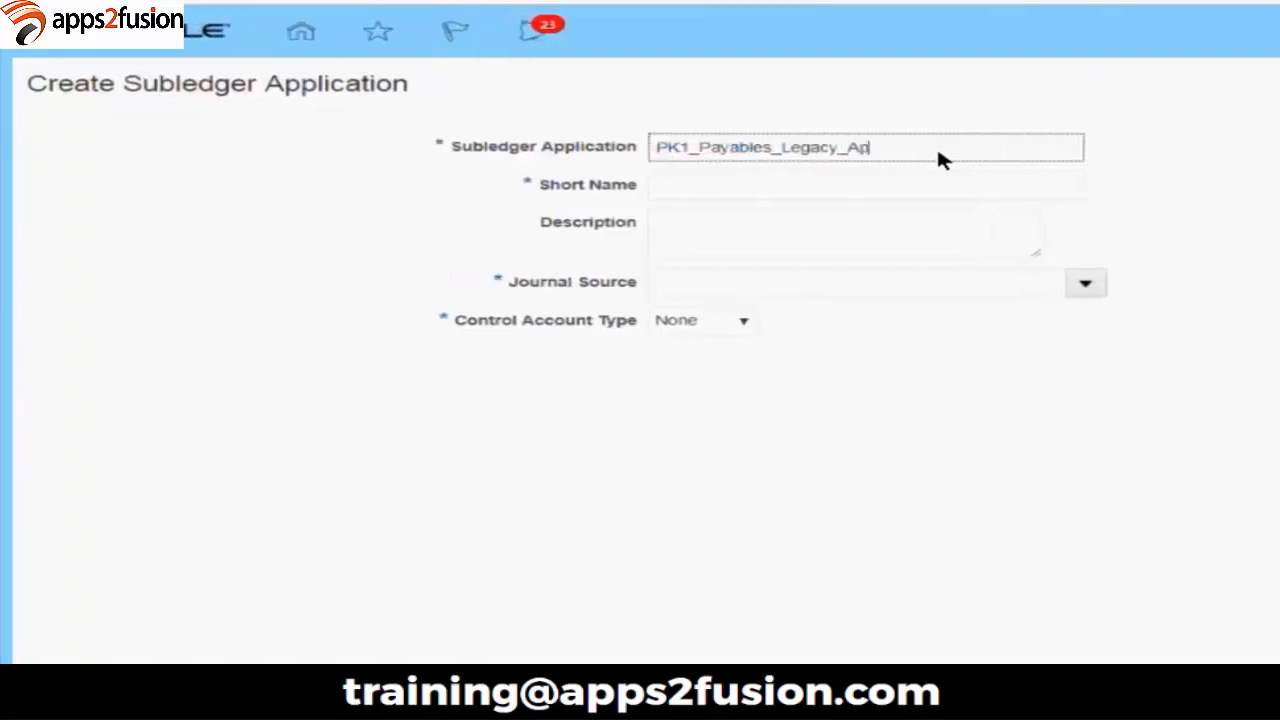
type("plication")
Step: Set the short name to PK1_AP_LEGACY and copy the subledger application name into the description
left_click(805, 192)
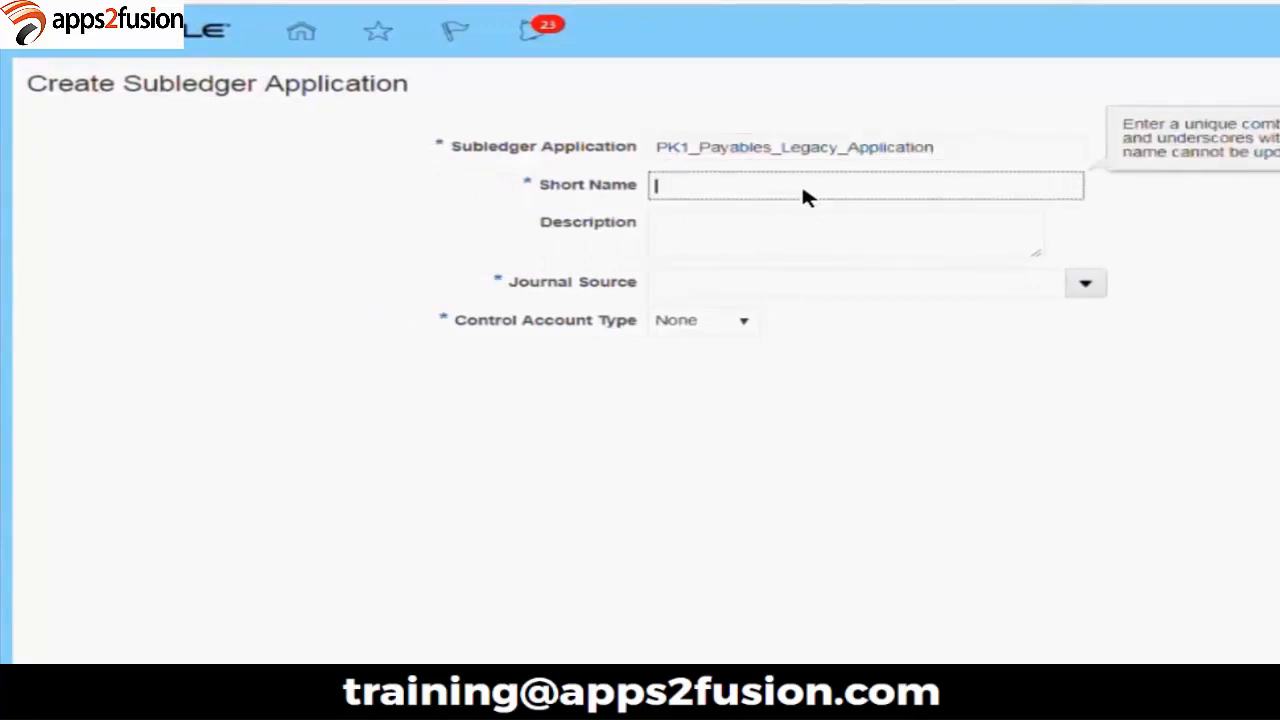
type("PK1_AP_LEGACY")
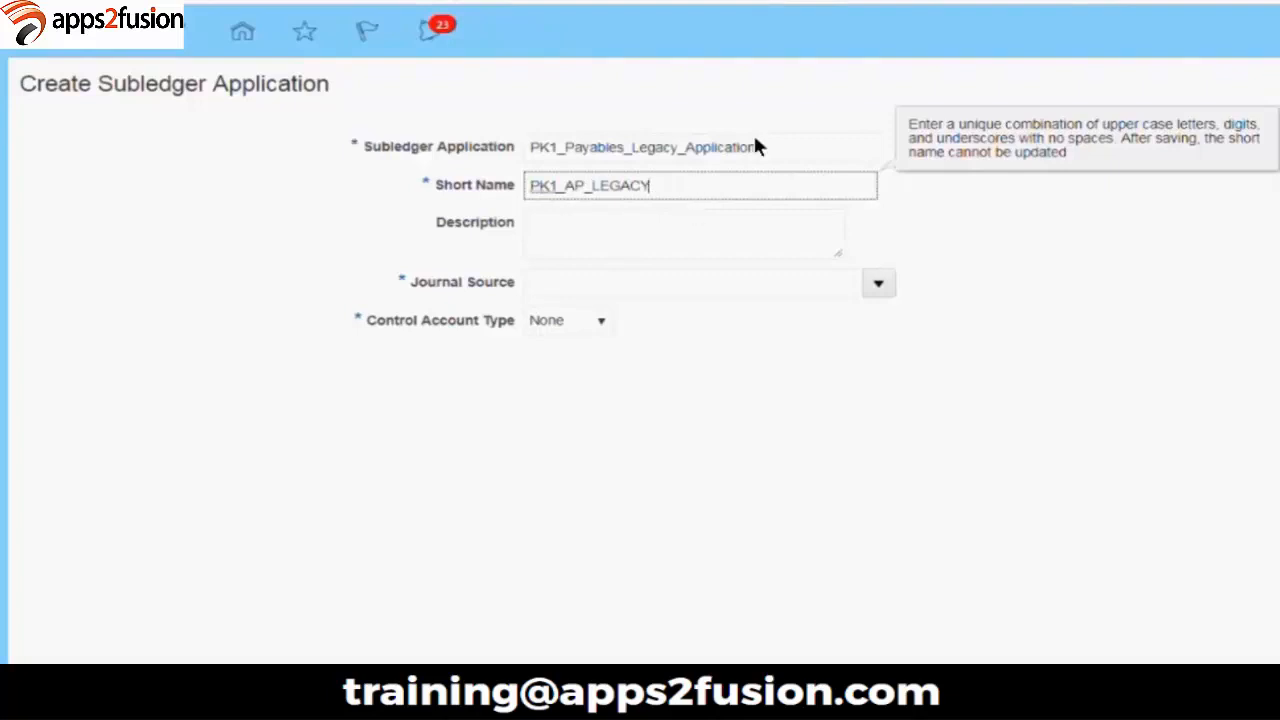
left_click_drag(775, 150, 455, 172)
key("ctrl+c")
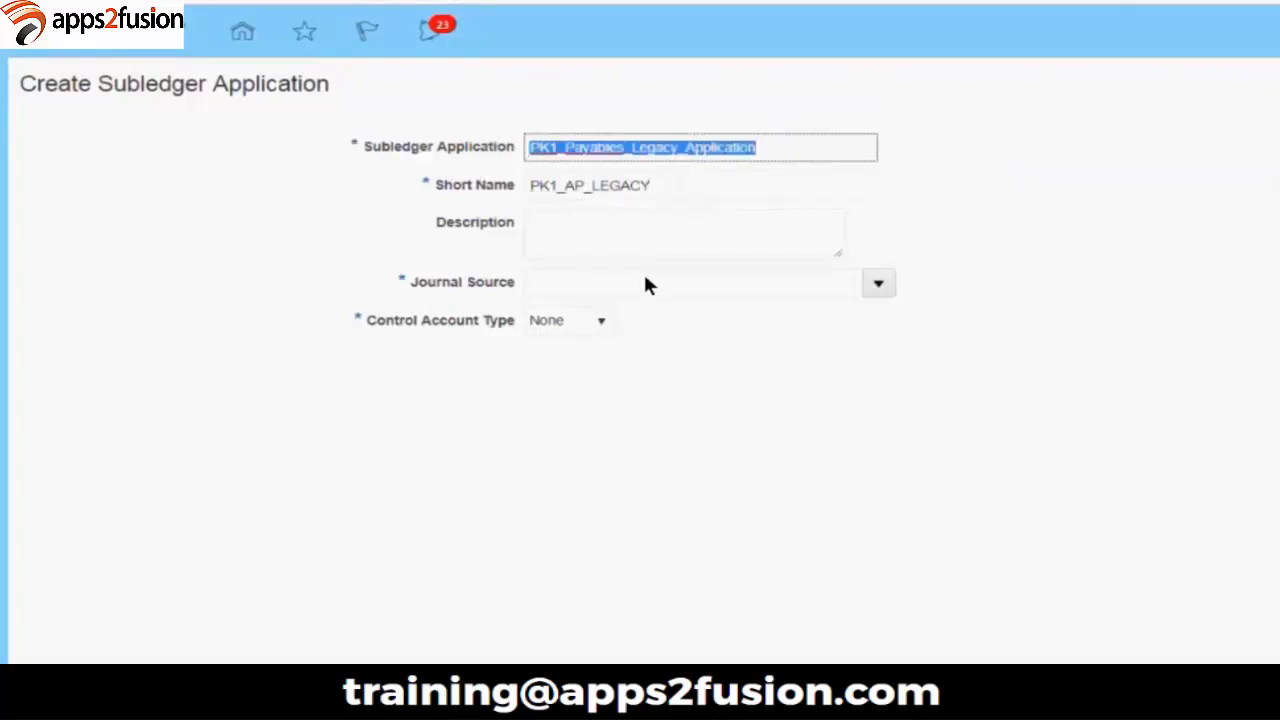
left_click(655, 243)
key("ctrl+v")
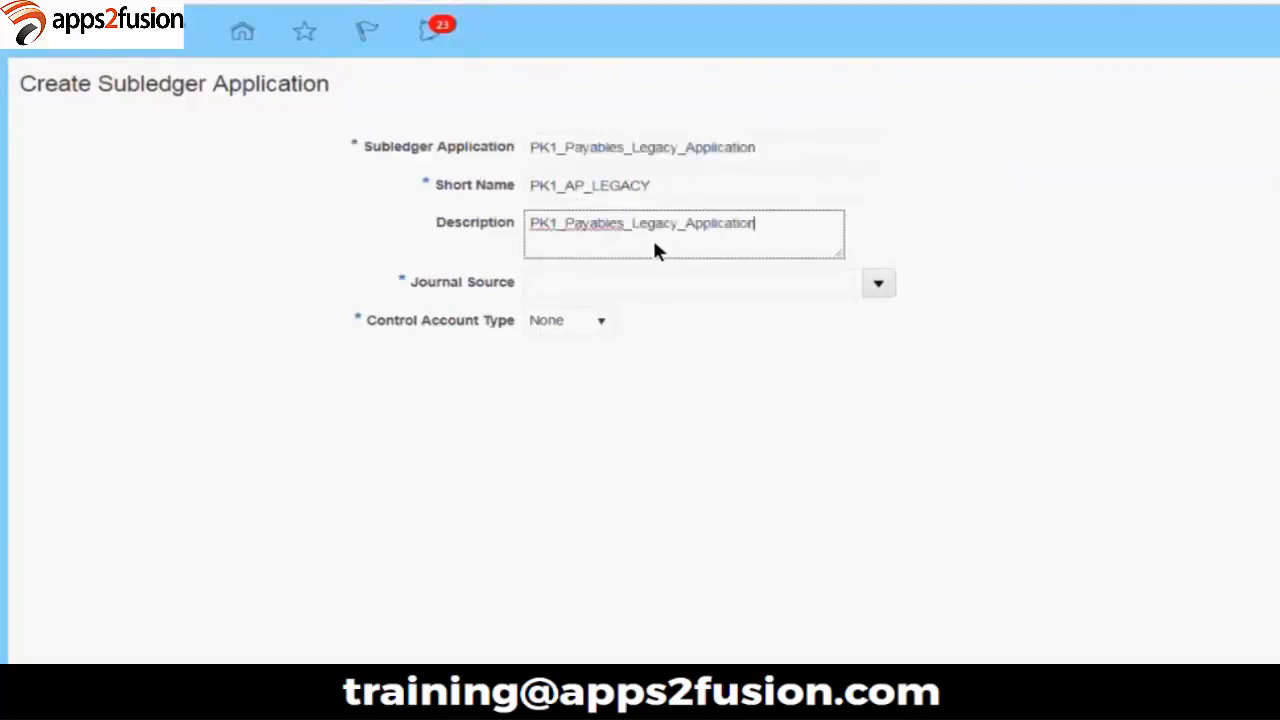
Step: Run an unfiltered search of the journal sources, look through the list, and close the search without choosing one
left_click(411, 289)
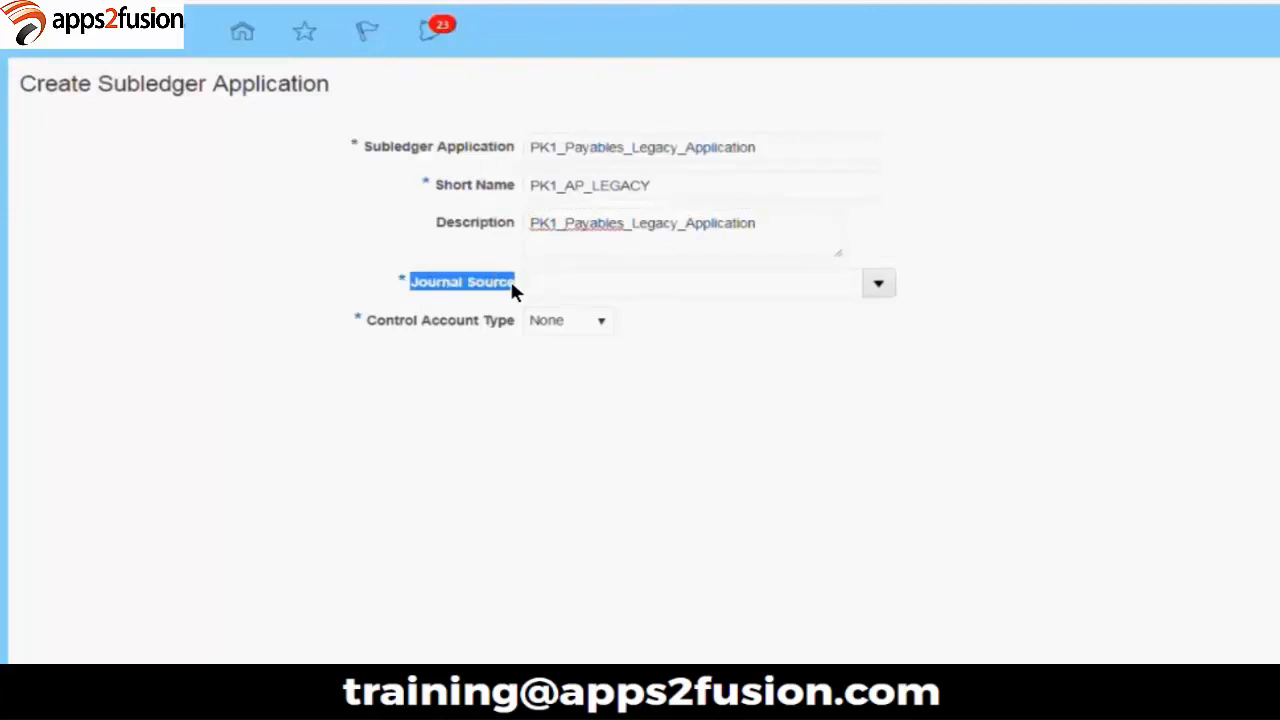
left_click(876, 282)
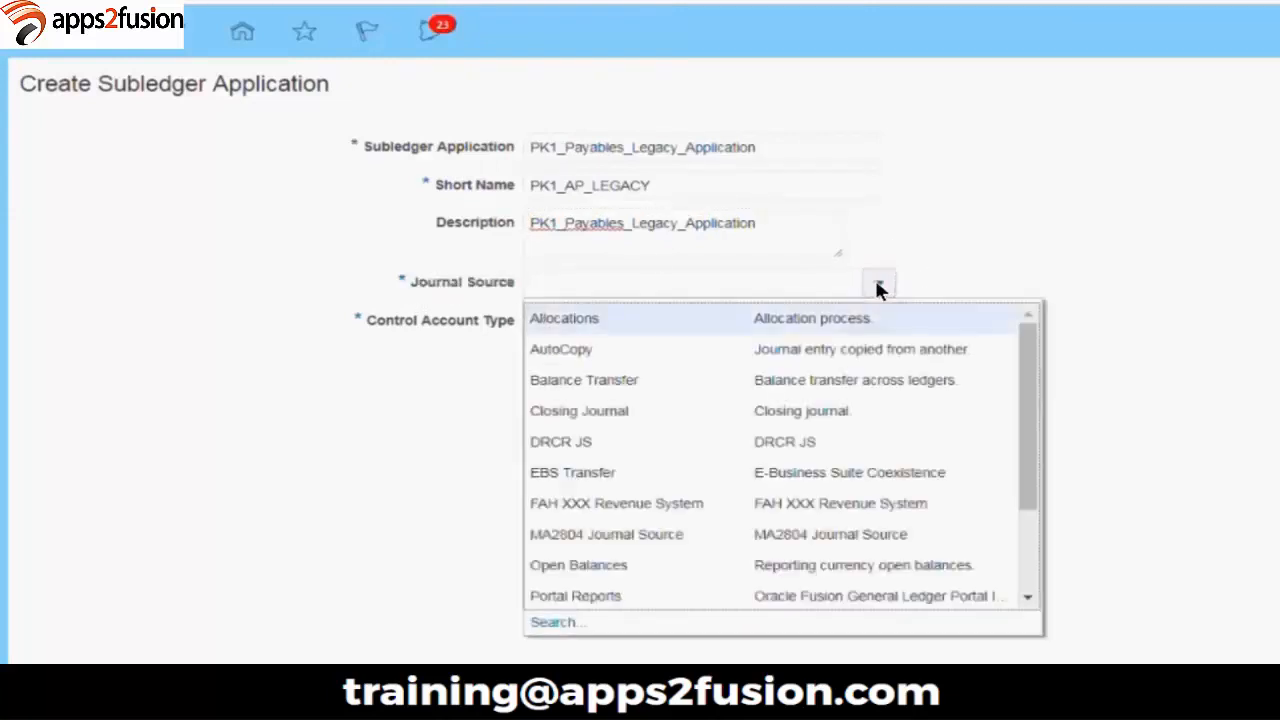
left_click(546, 622)
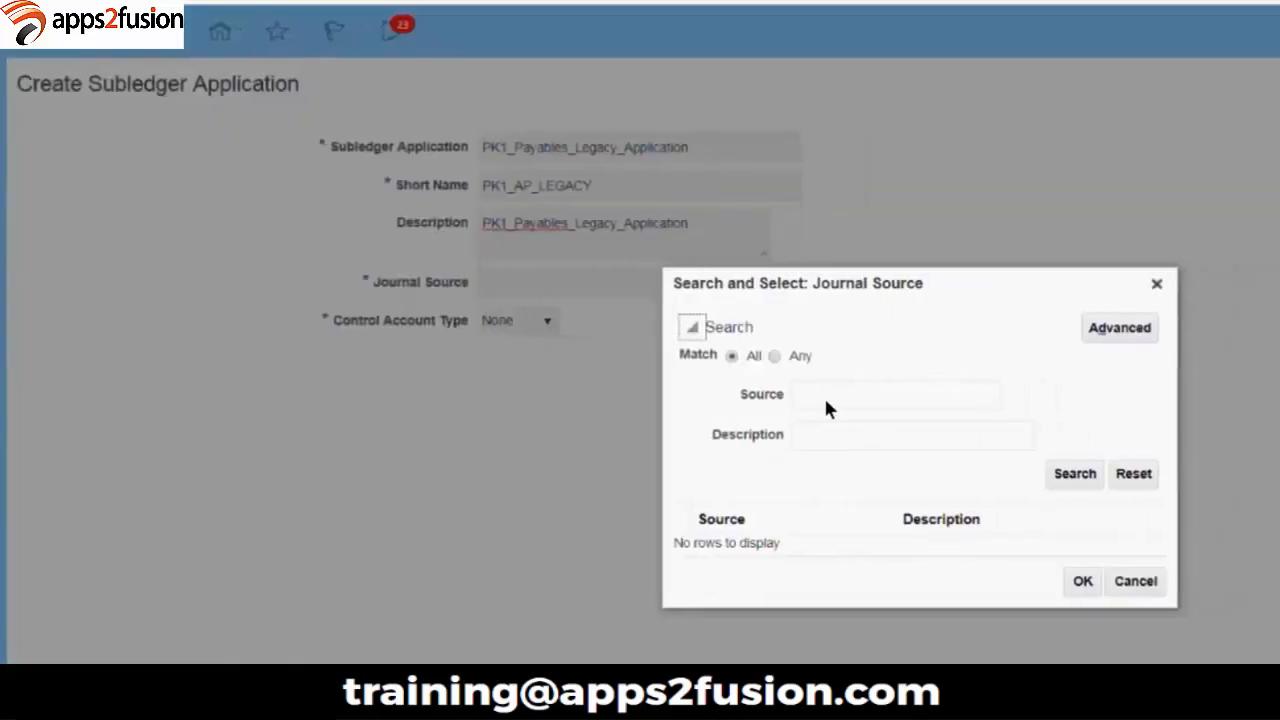
left_click(825, 398)
key("BackSpace")
key("BackSpace")
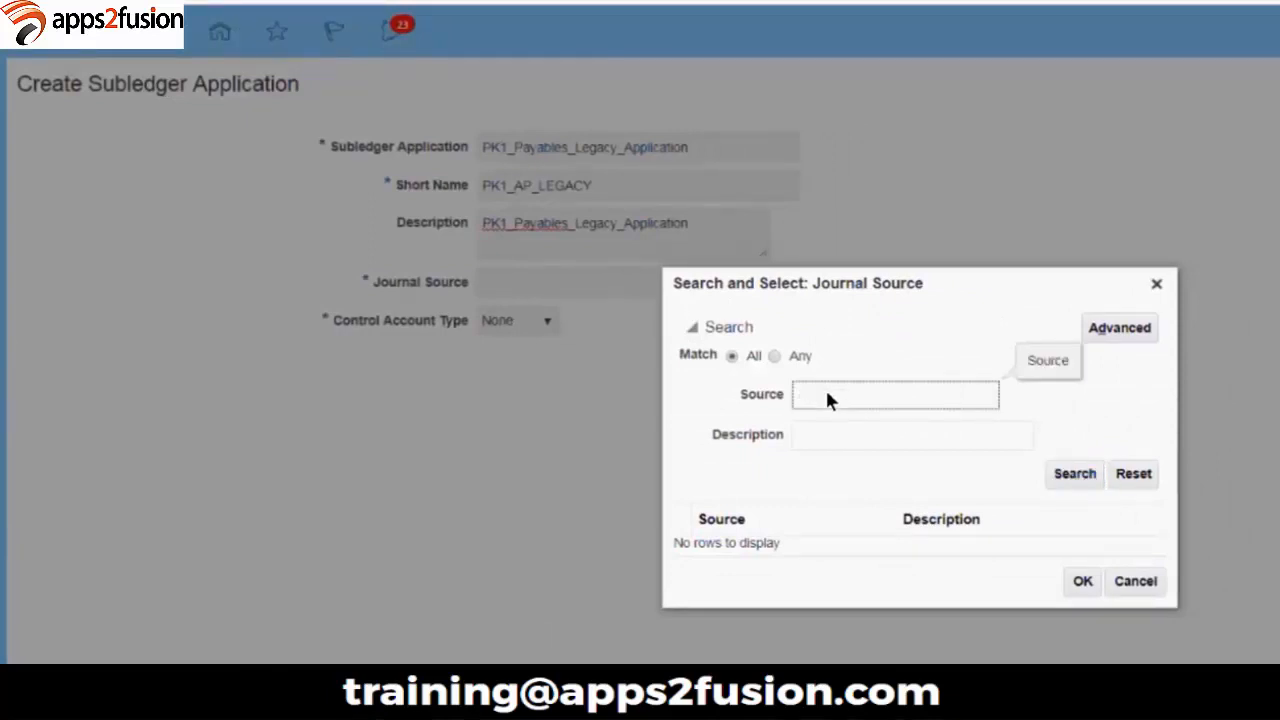
key("Return")
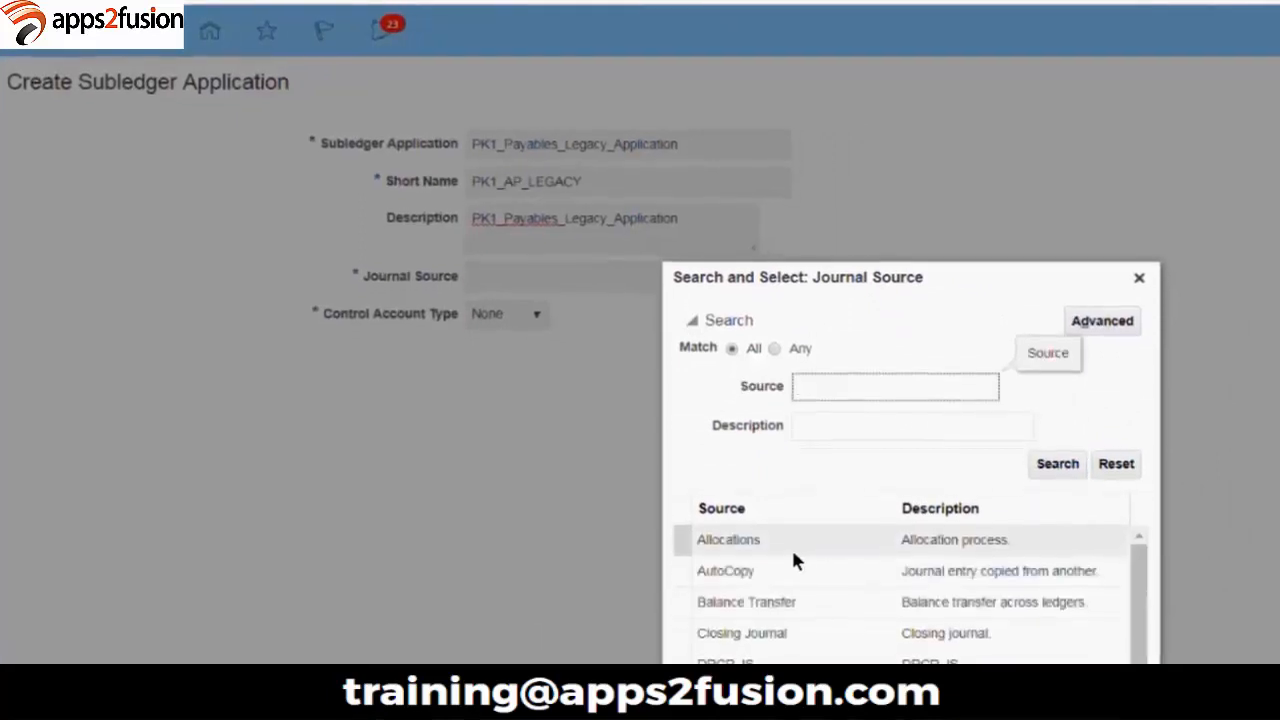
left_click_drag(1131, 545, 1124, 598)
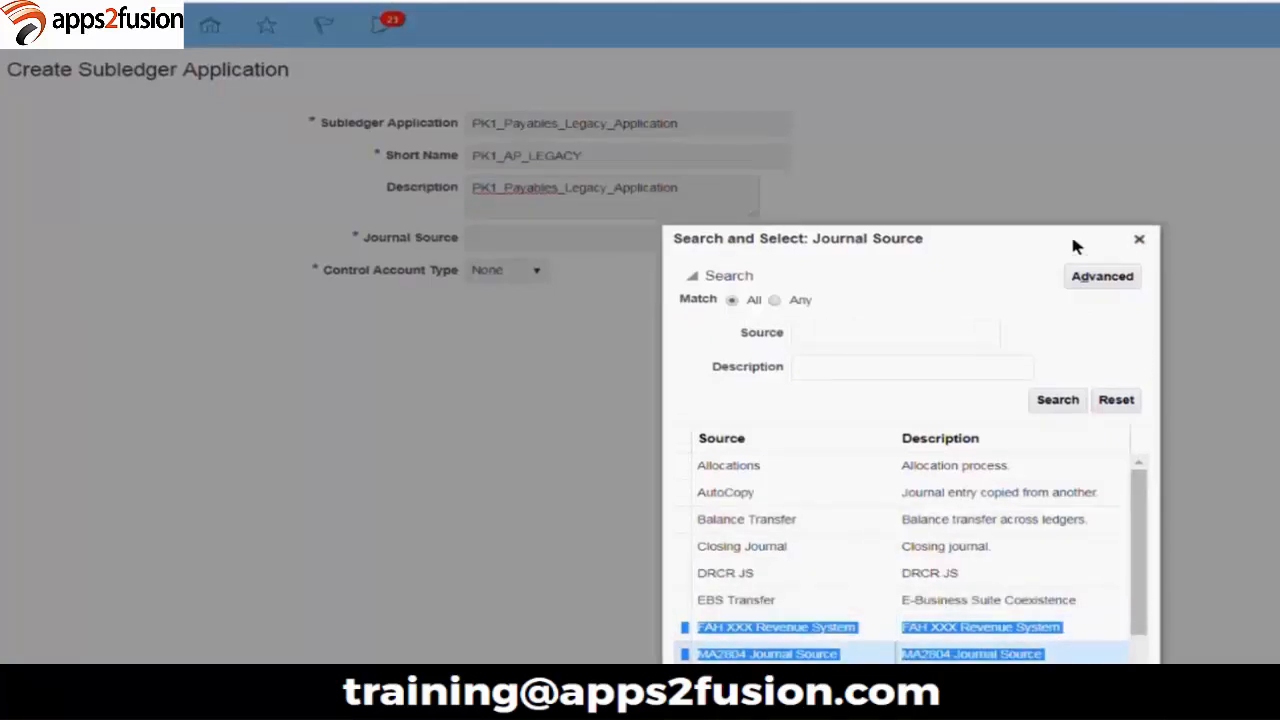
left_click_drag(1071, 240, 1071, 183)
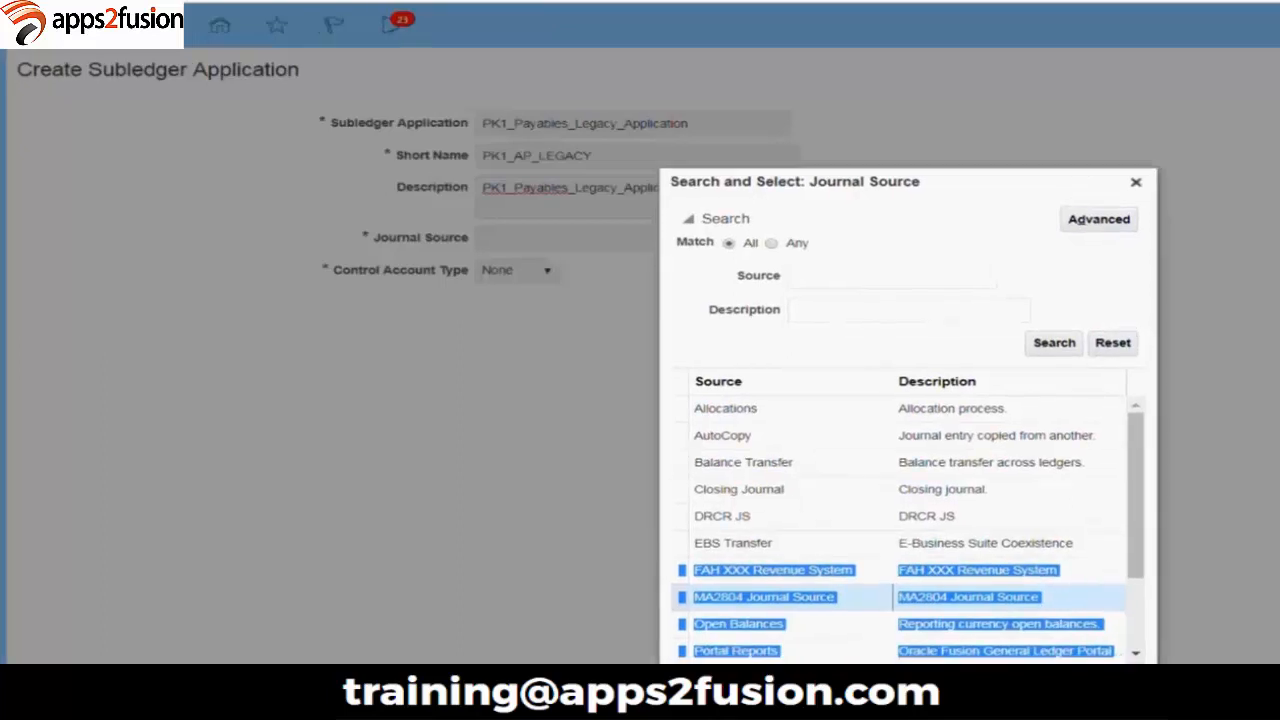
left_click(1113, 688)
Step: Choose FAH XXX Revenue System as the journal source and switch to page 12 of the PDF training slides
left_click(806, 246)
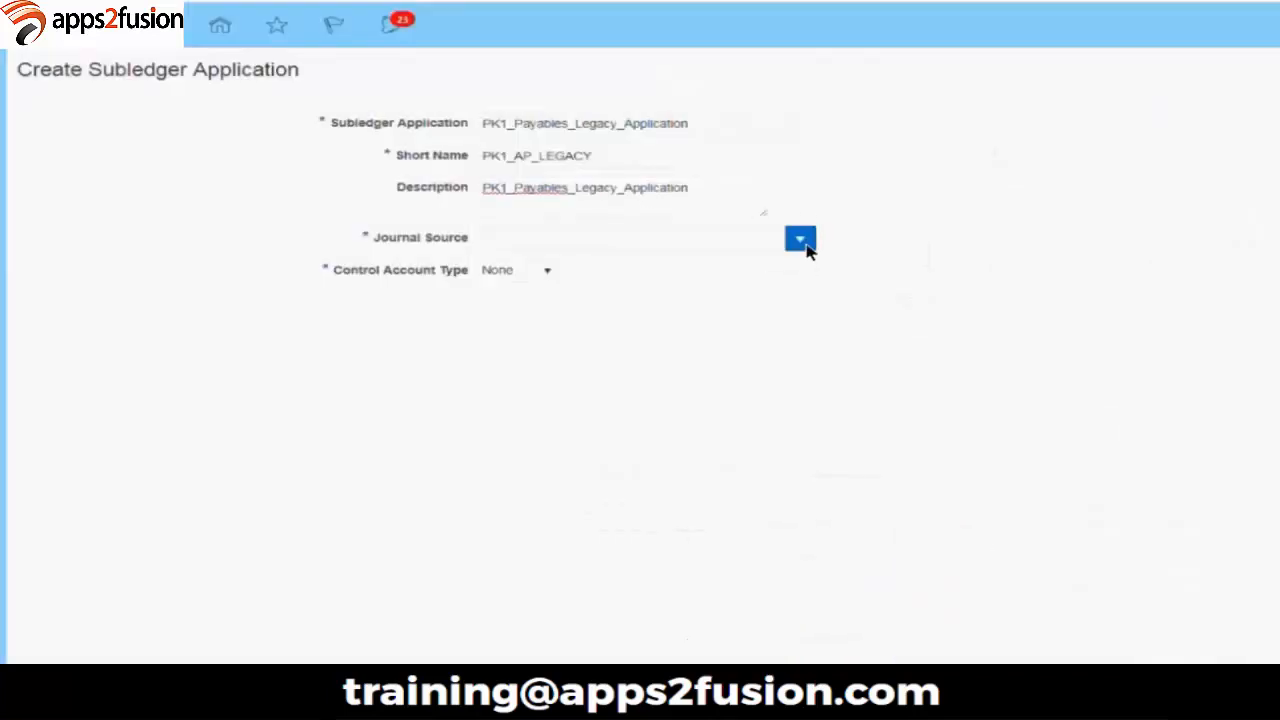
left_click(760, 432)
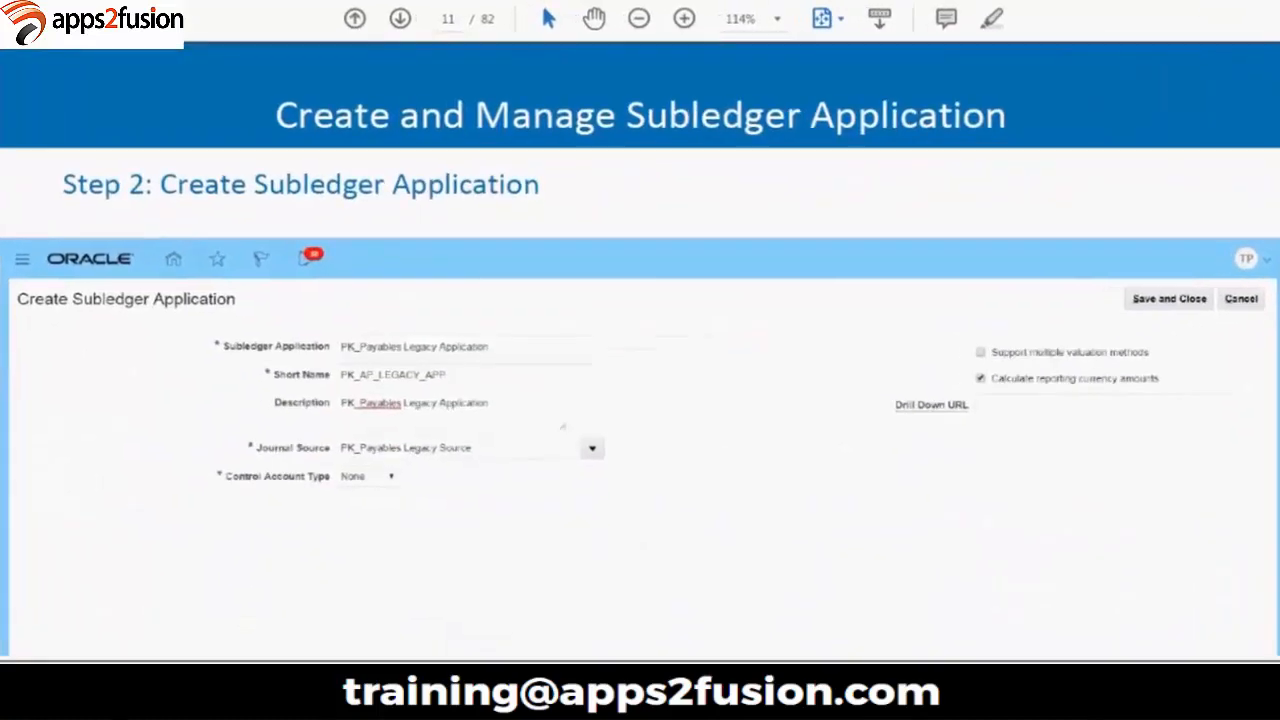
key("Right")
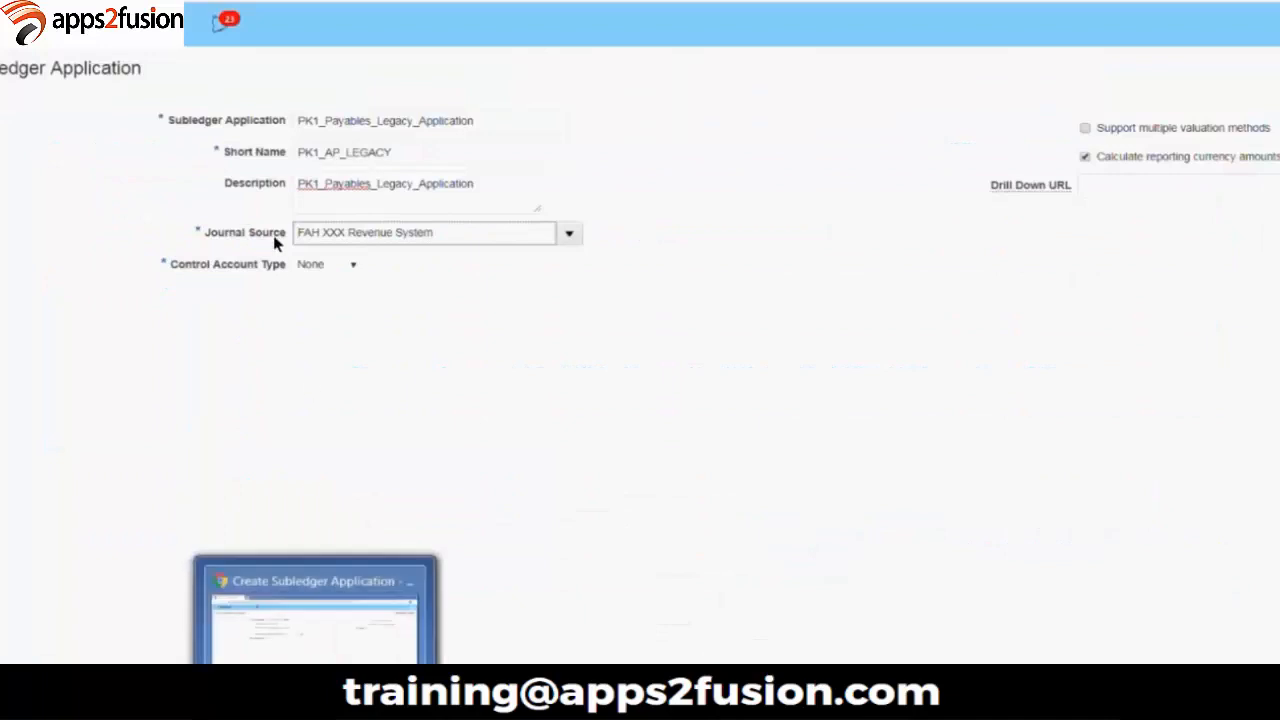
Step: Choose None as the control account type on the form and switch to the PDF slide explaining the subledger application options
left_click(321, 268)
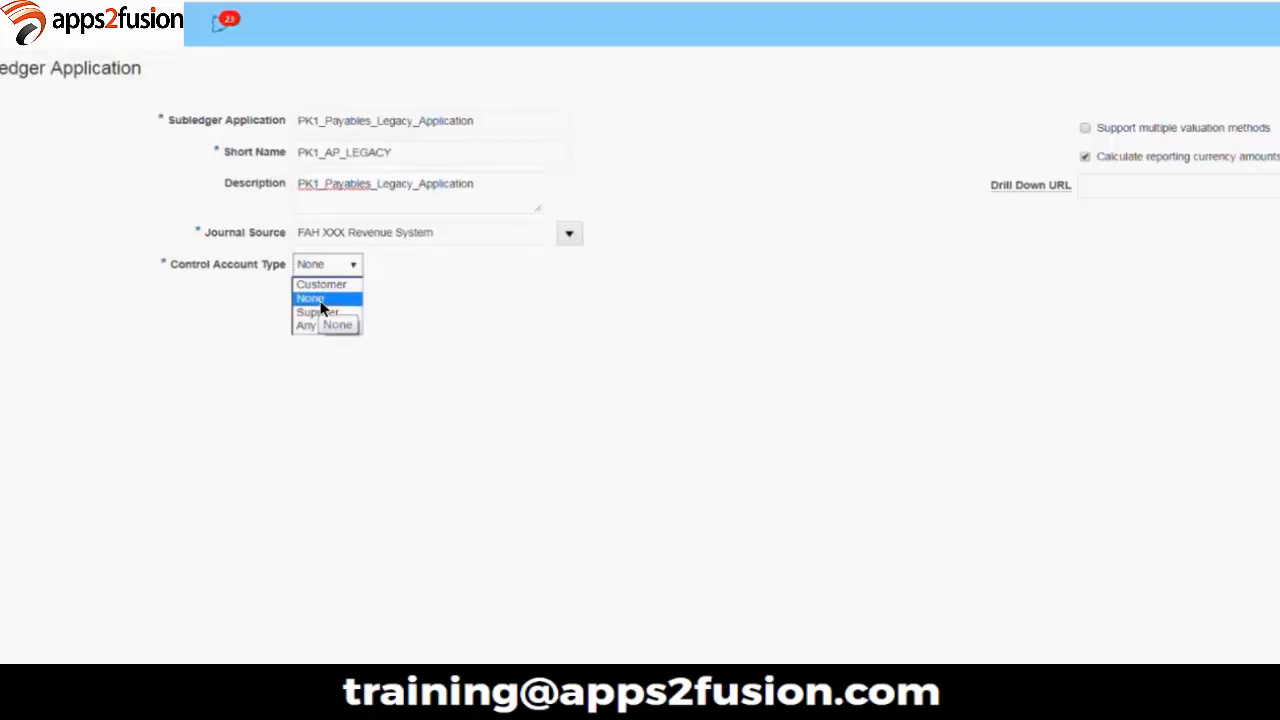
left_click(321, 299)
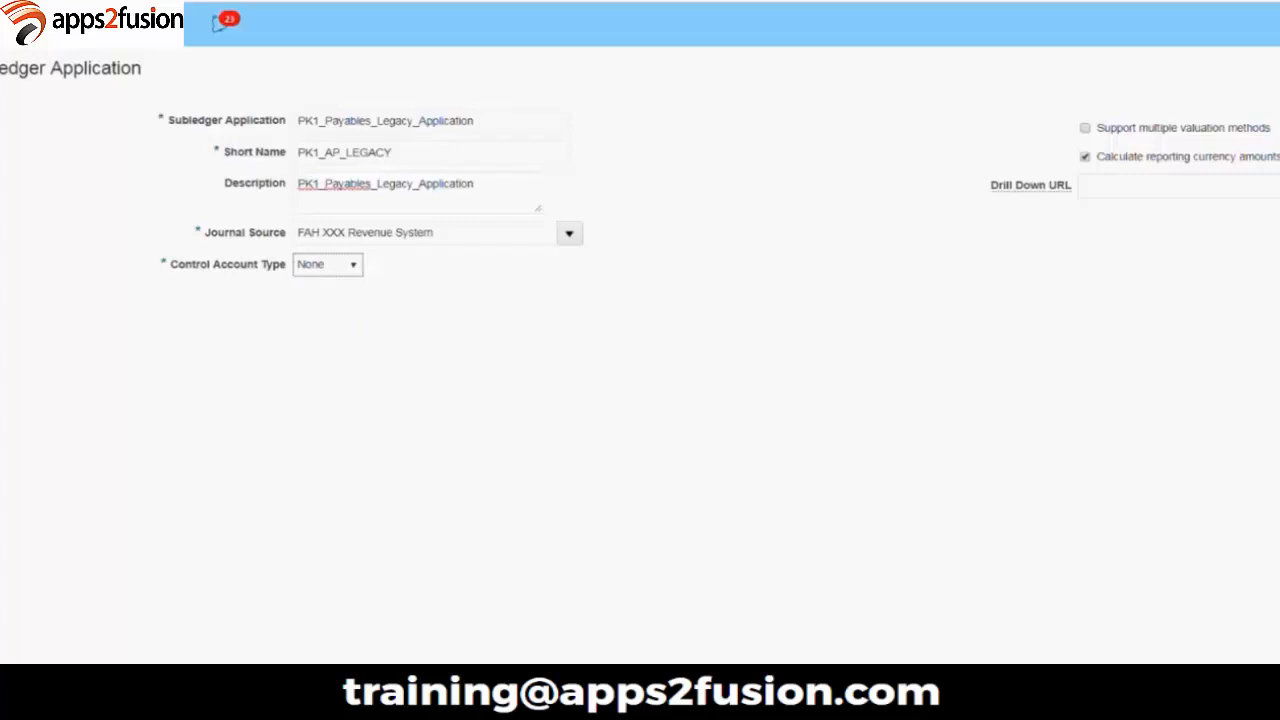
left_click(373, 710)
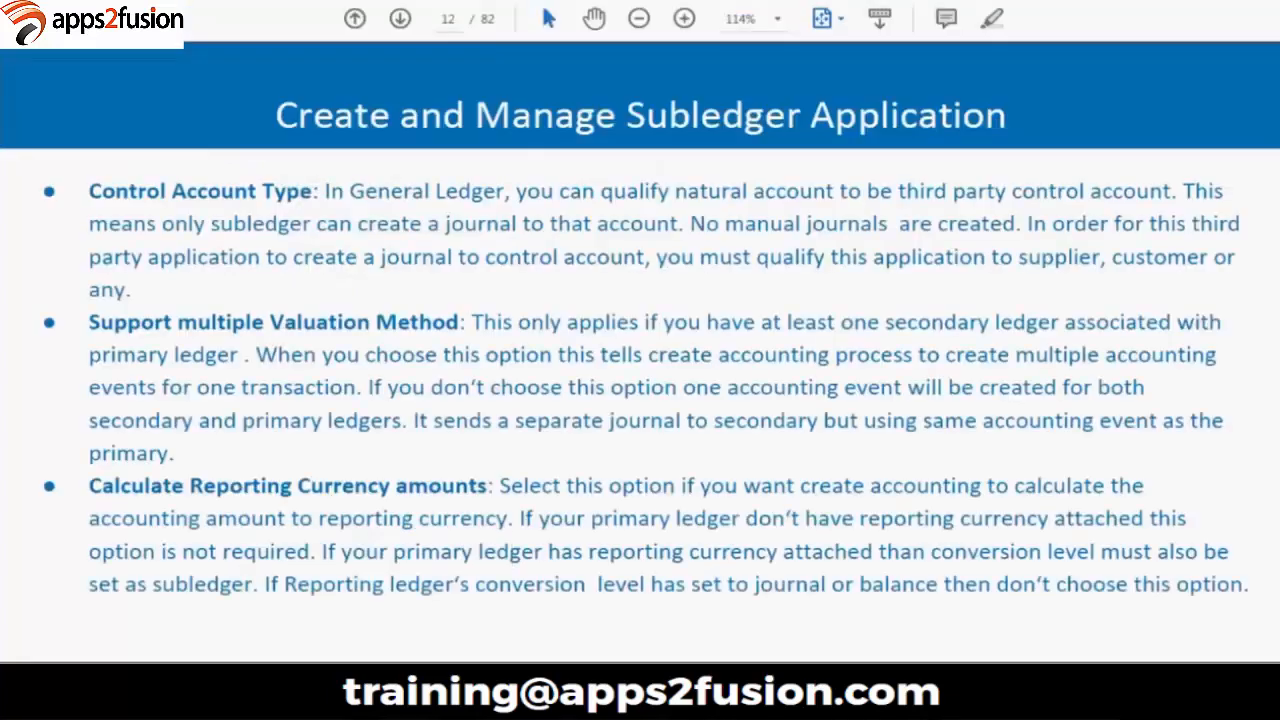
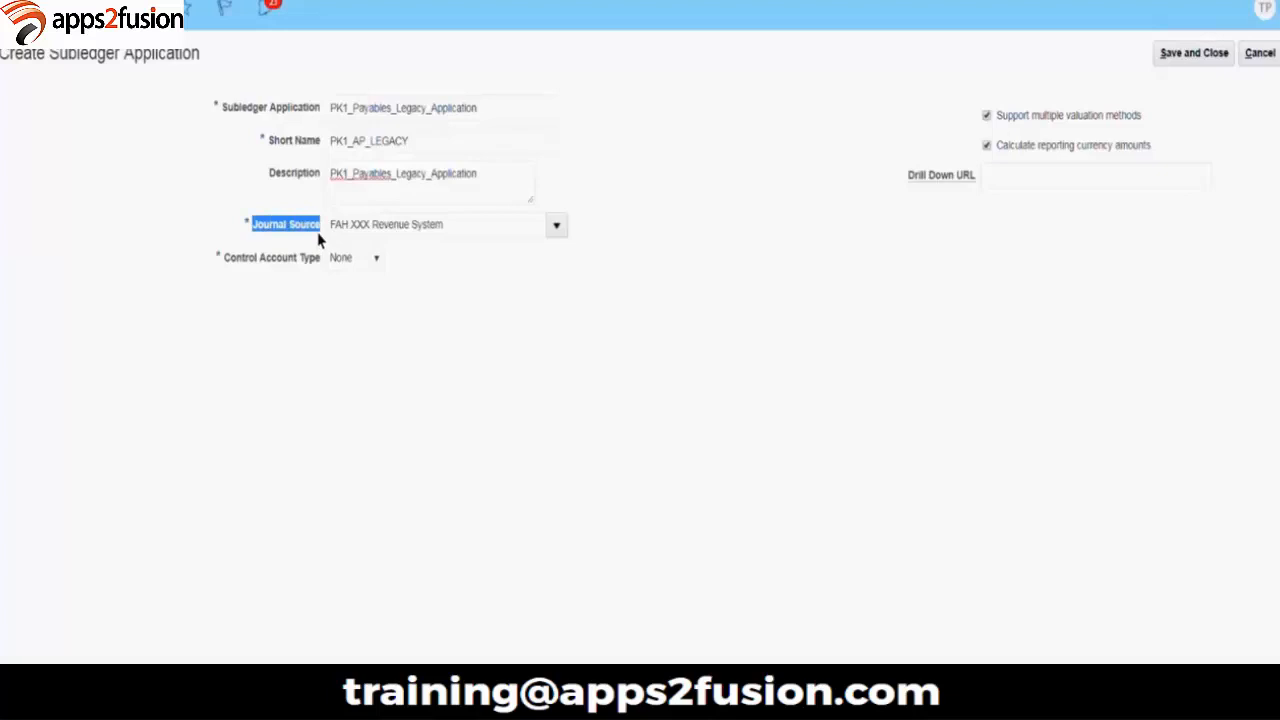
Step: Enable support for multiple valuation methods, leave the drill down URL empty, and save and close the subledger application
left_click(983, 178)
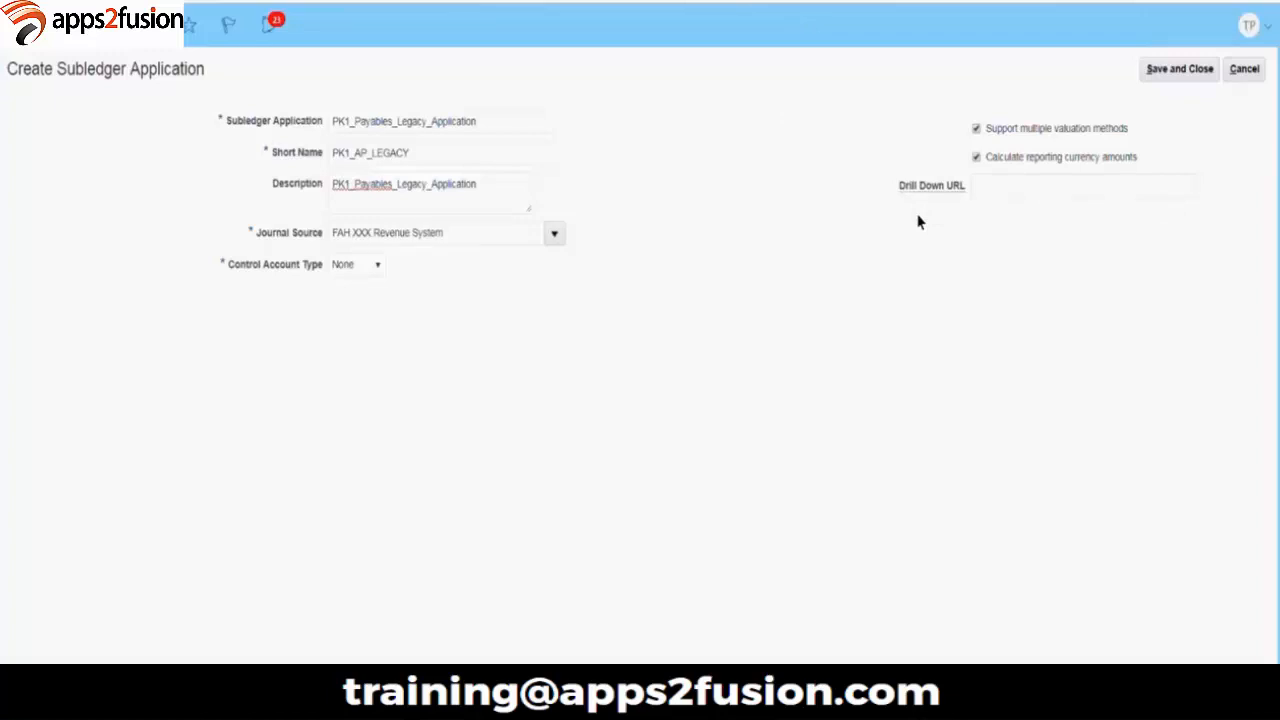
mouse_move(941, 194)
left_click(1178, 70)
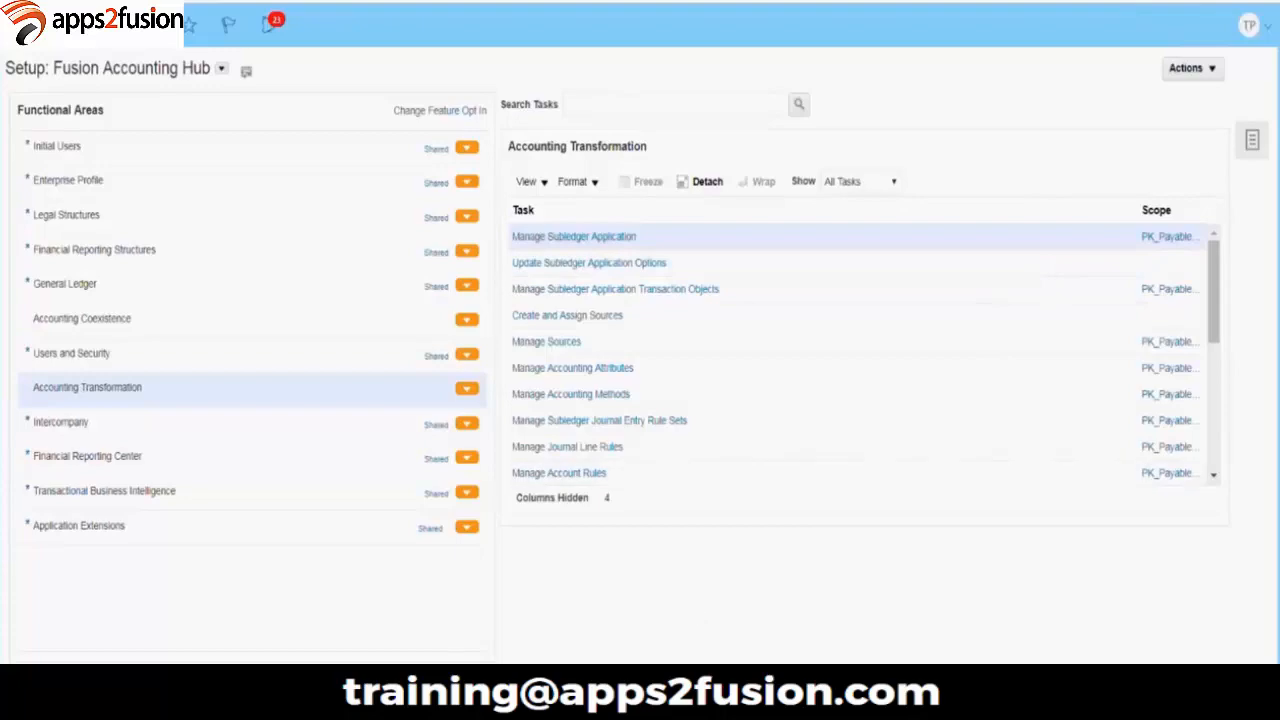
Step: Switch to the PDF training slides and go back two pages
mouse_move(394, 708)
left_click(394, 612)
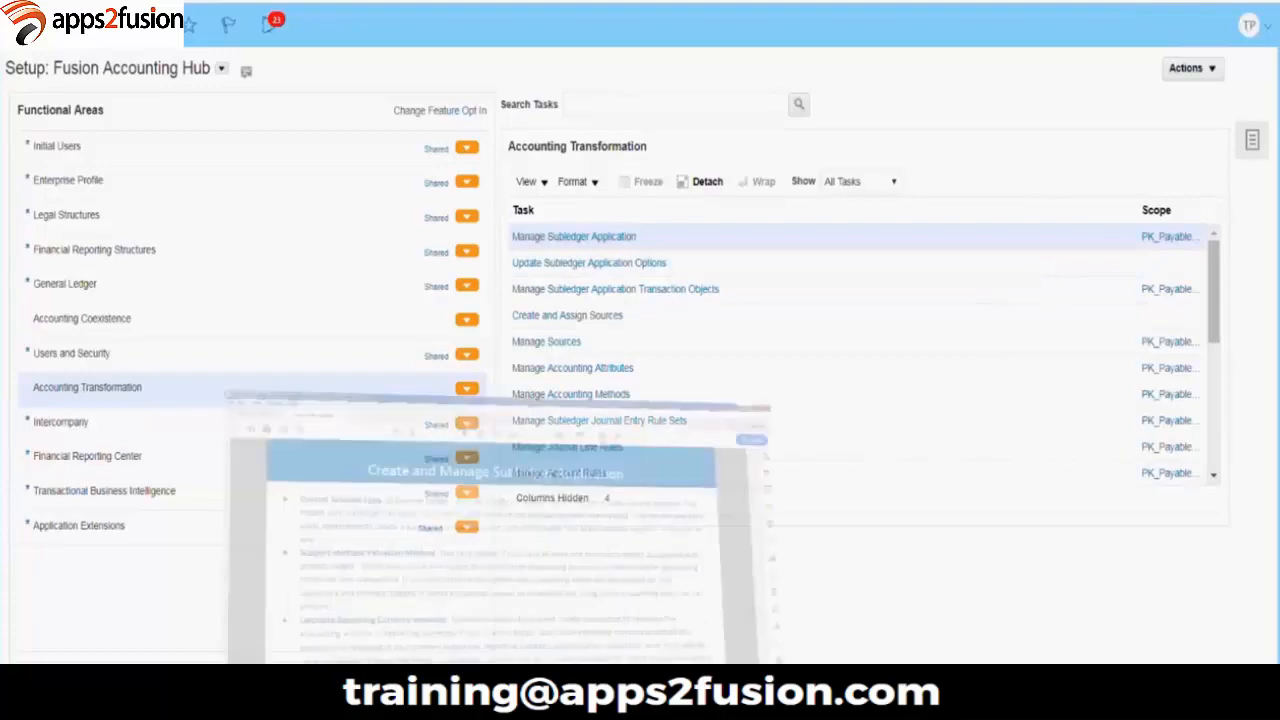
key("Left")
key("Left")
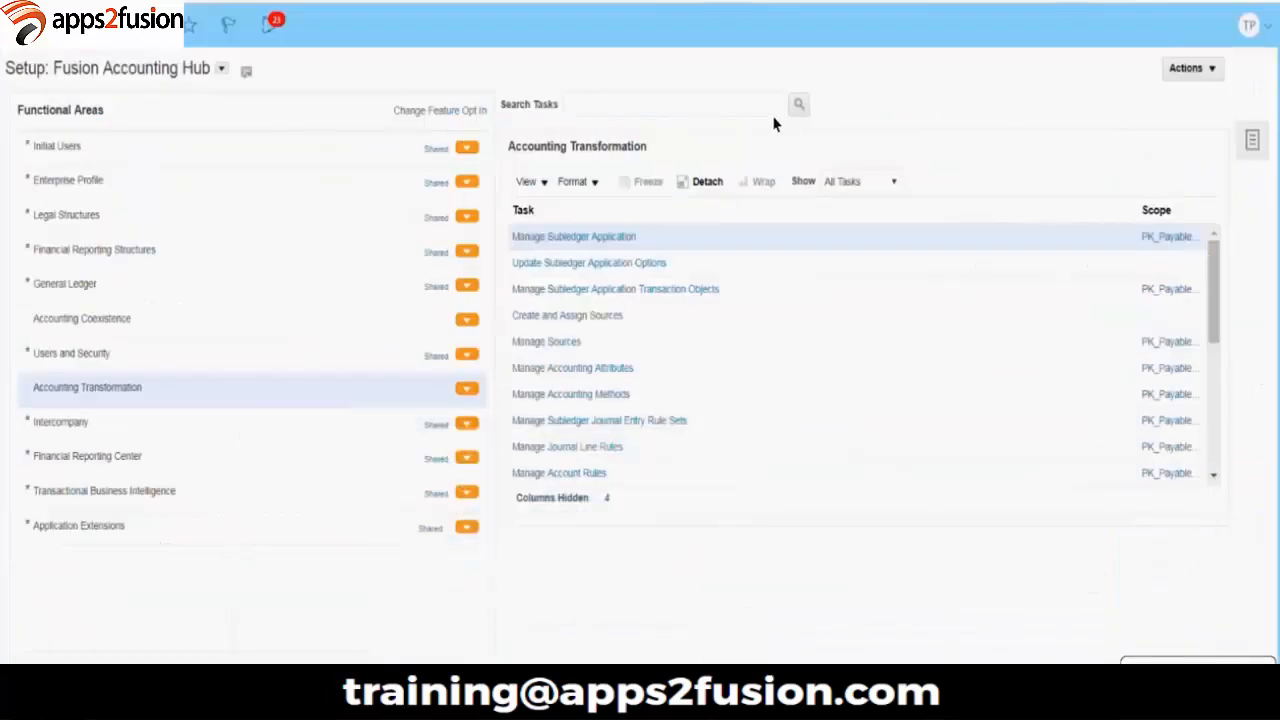
Step: Search the setup tasks for Journal Source and open the Manage Journal Sources task, returning to it from the PDF slides
left_click(767, 105)
type("Journ")
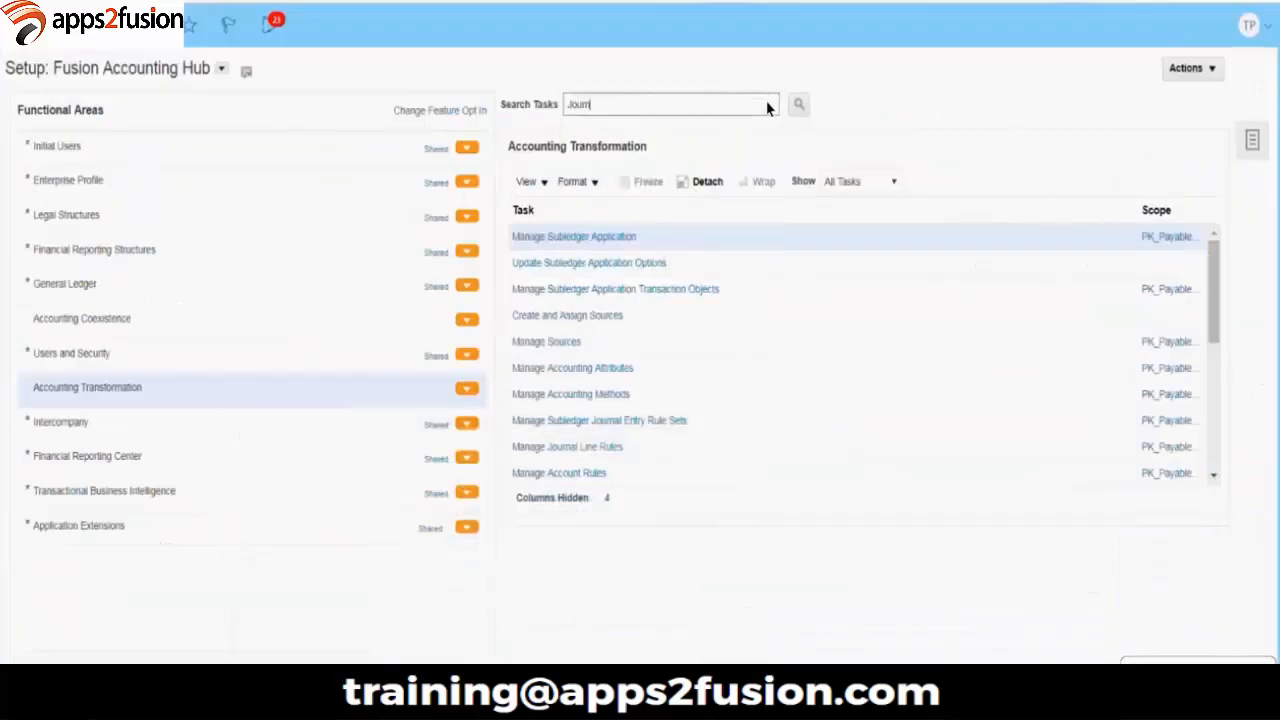
type("al Source")
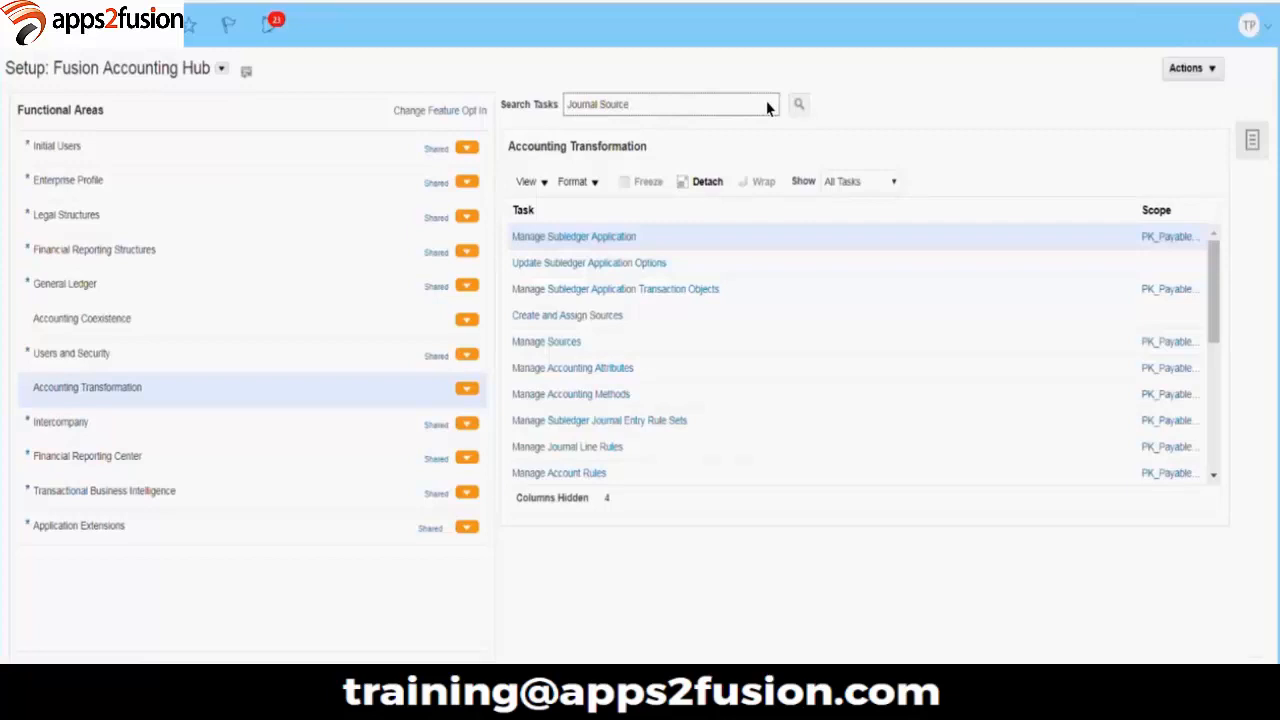
key("Return")
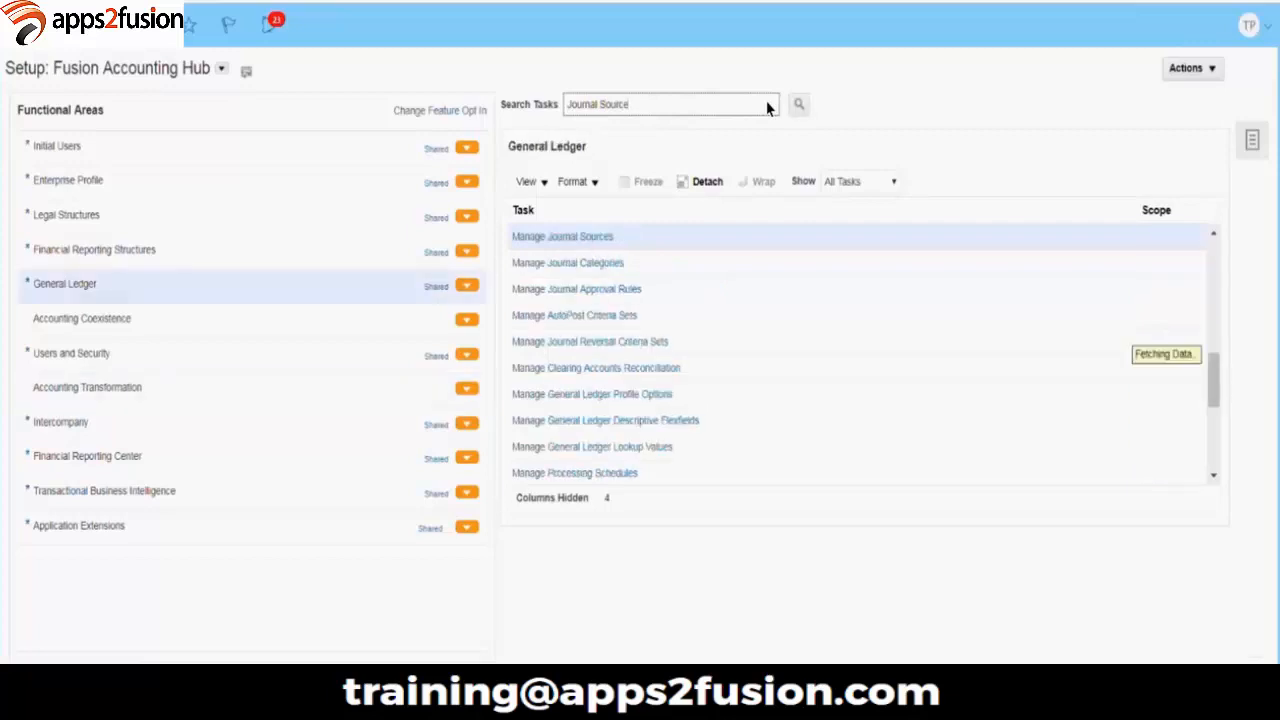
left_click(589, 240)
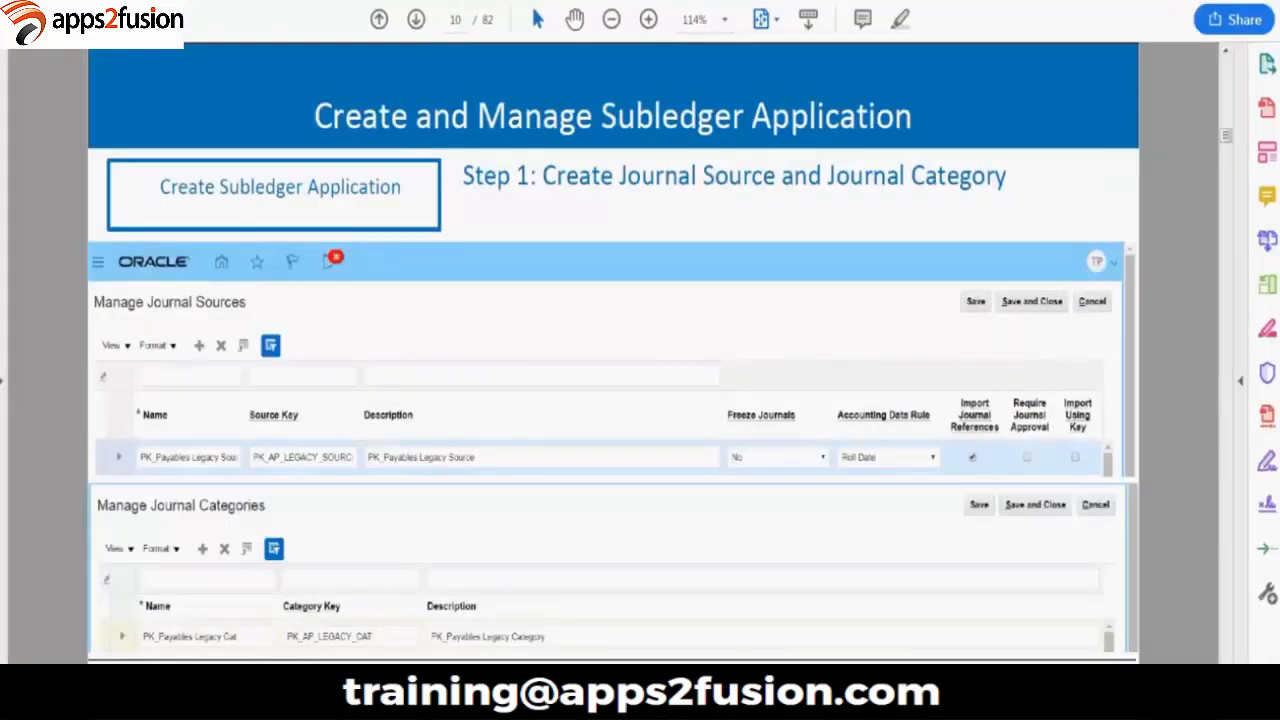
left_click(394, 700)
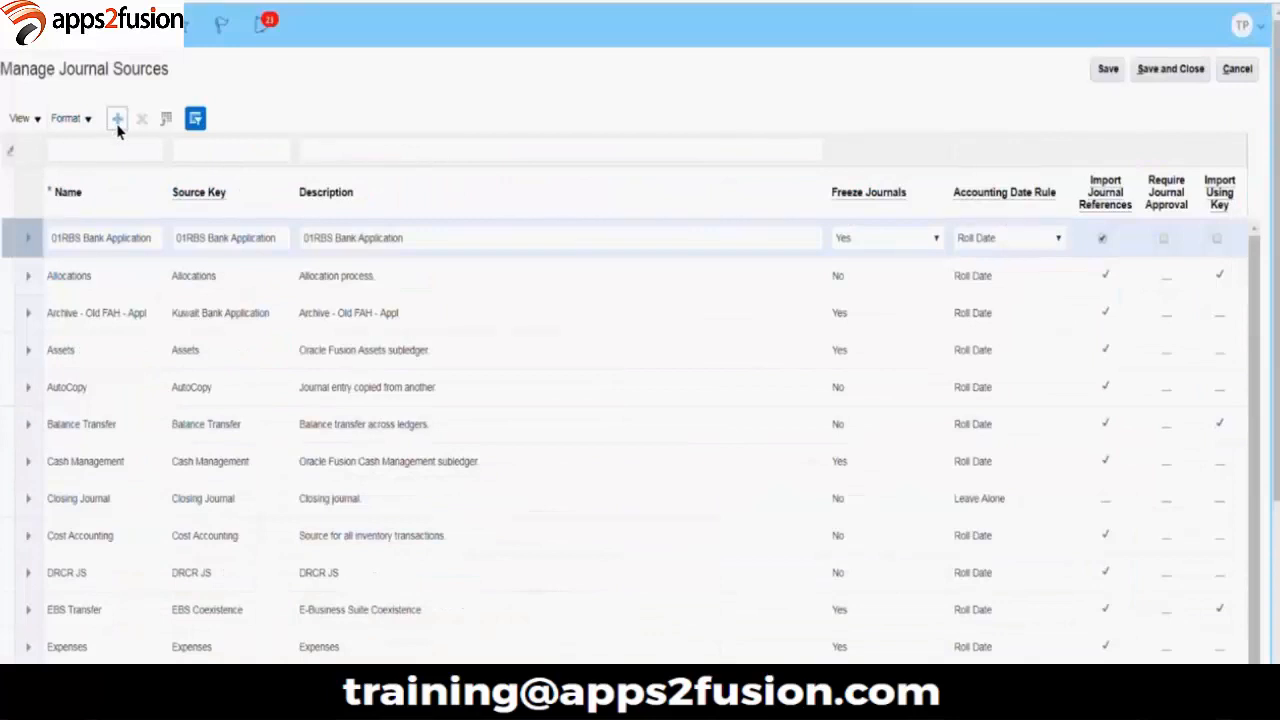
Step: Add a new journal source row and name it PK1_Legacy_Source
left_click(117, 120)
left_click(101, 243)
type("P")
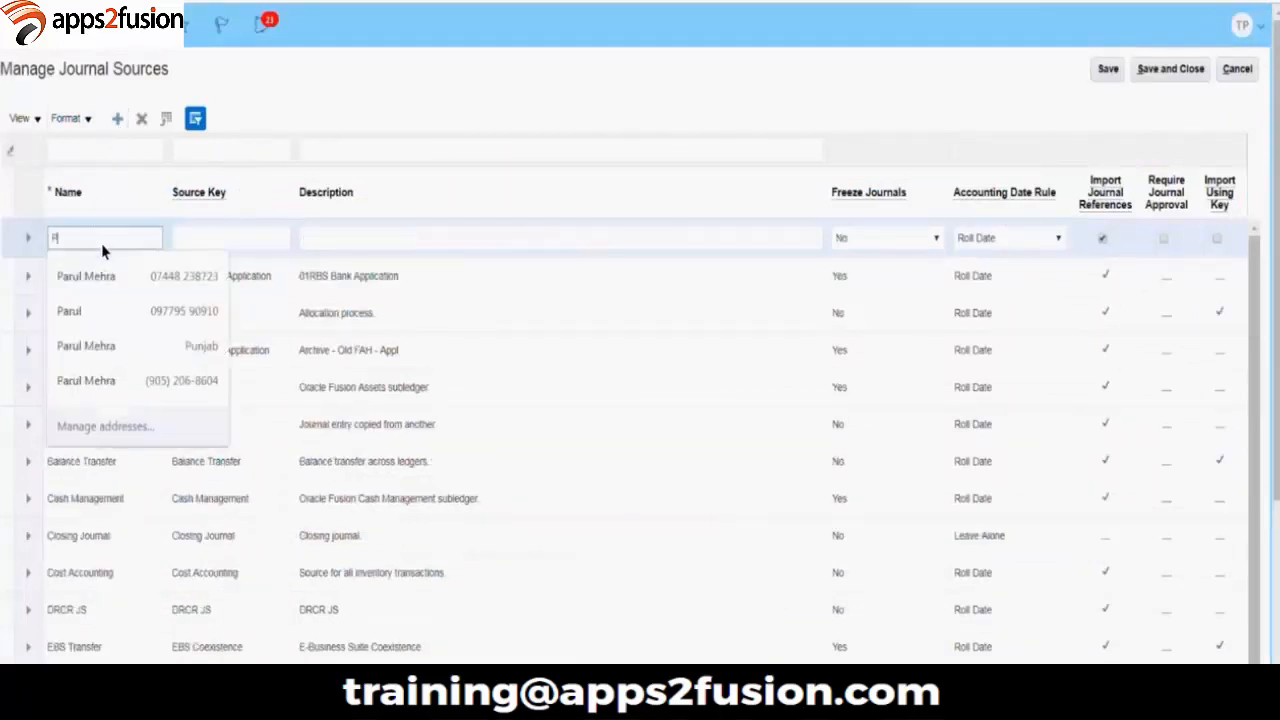
type("M1_Journ")
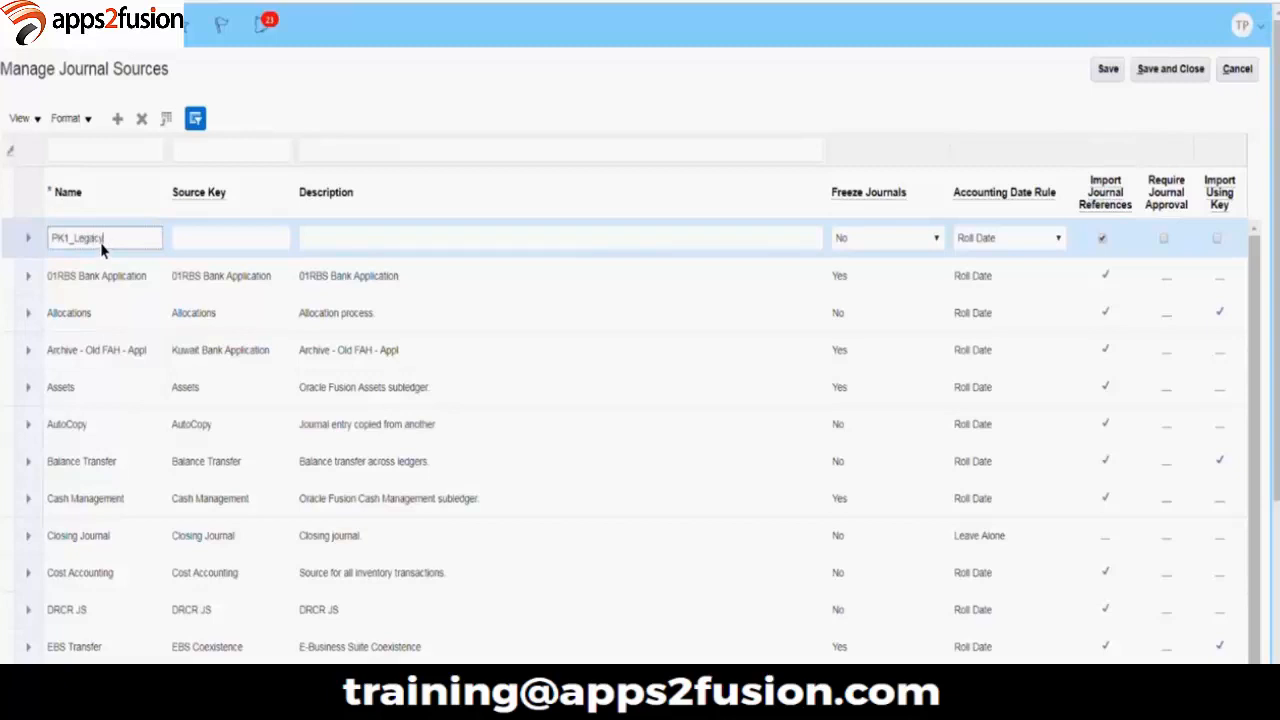
type("y_Sy")
type("rce")
Step: Copy the new journal source's name into its source key and description
left_click_drag(138, 246, 40, 241)
key("ctrl+c")
left_click(205, 247)
key("ctrl+v")
key("Tab")
key("ctrl+v")
key("Tab")
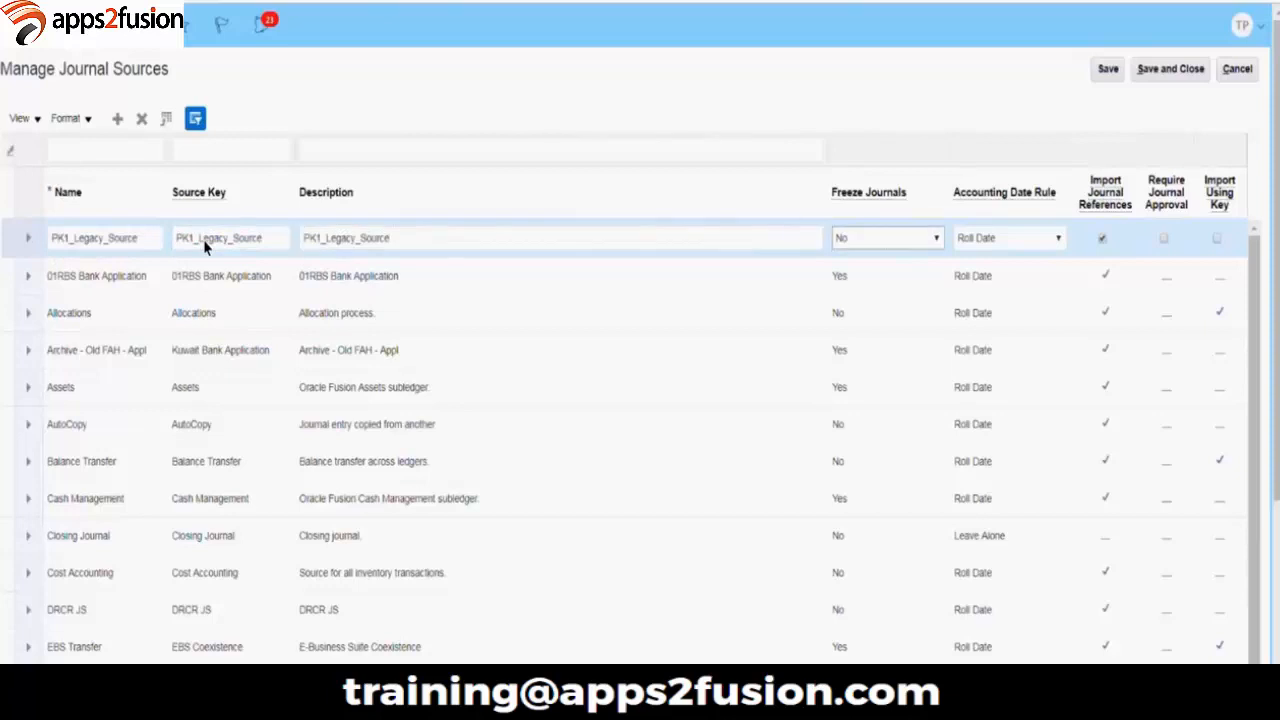
Step: Keep Freeze Journals at No and the date rule at Roll Date, toggle Require Journal Approval, and save and close the journal source
left_click(884, 248)
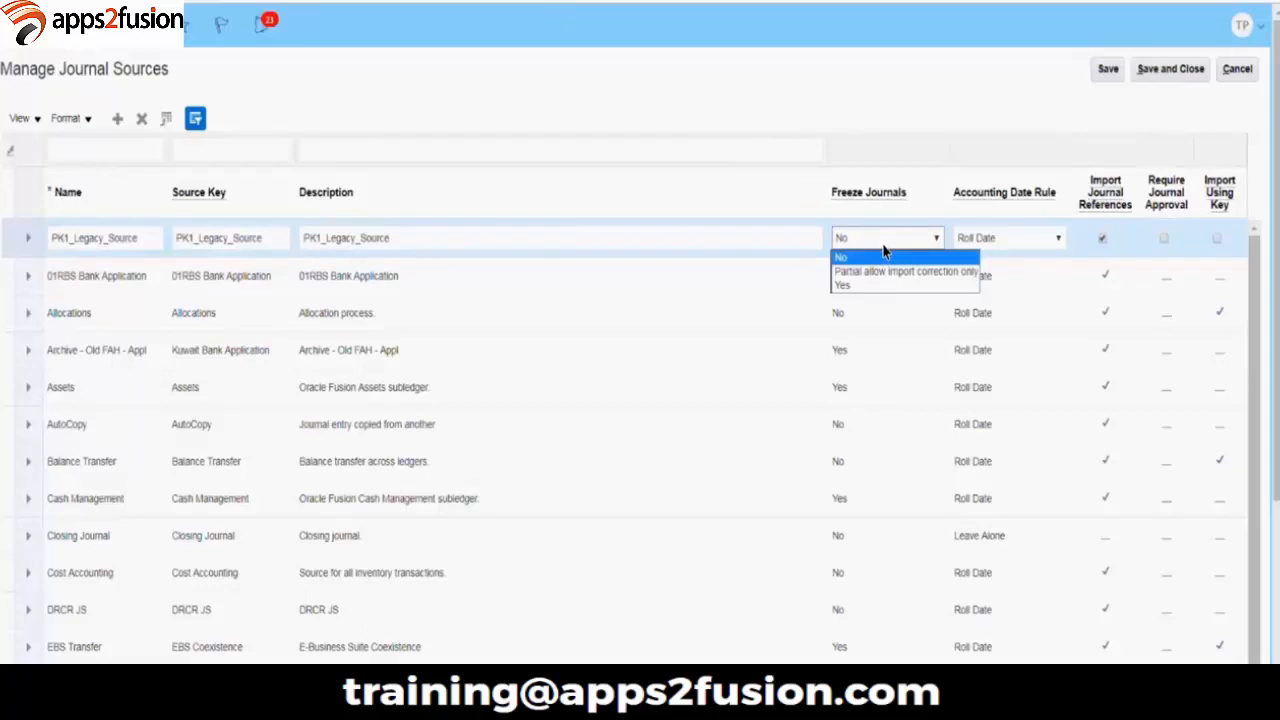
left_click(881, 259)
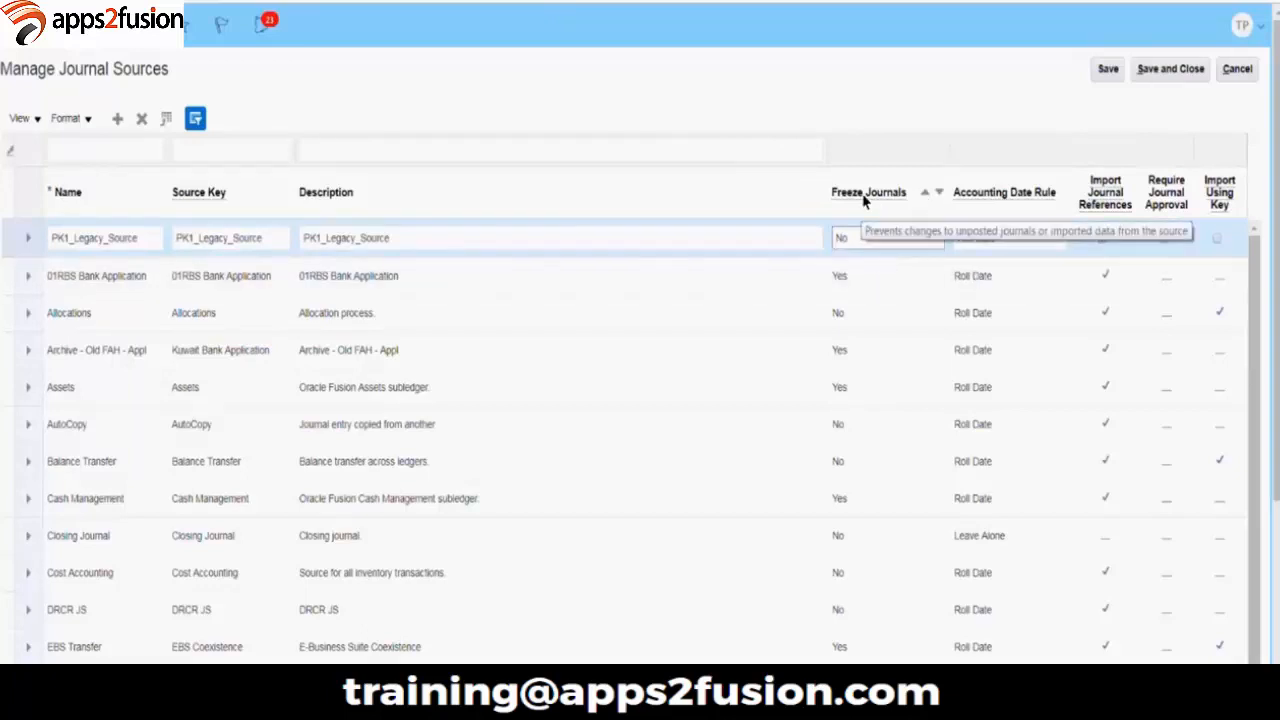
left_click(1056, 240)
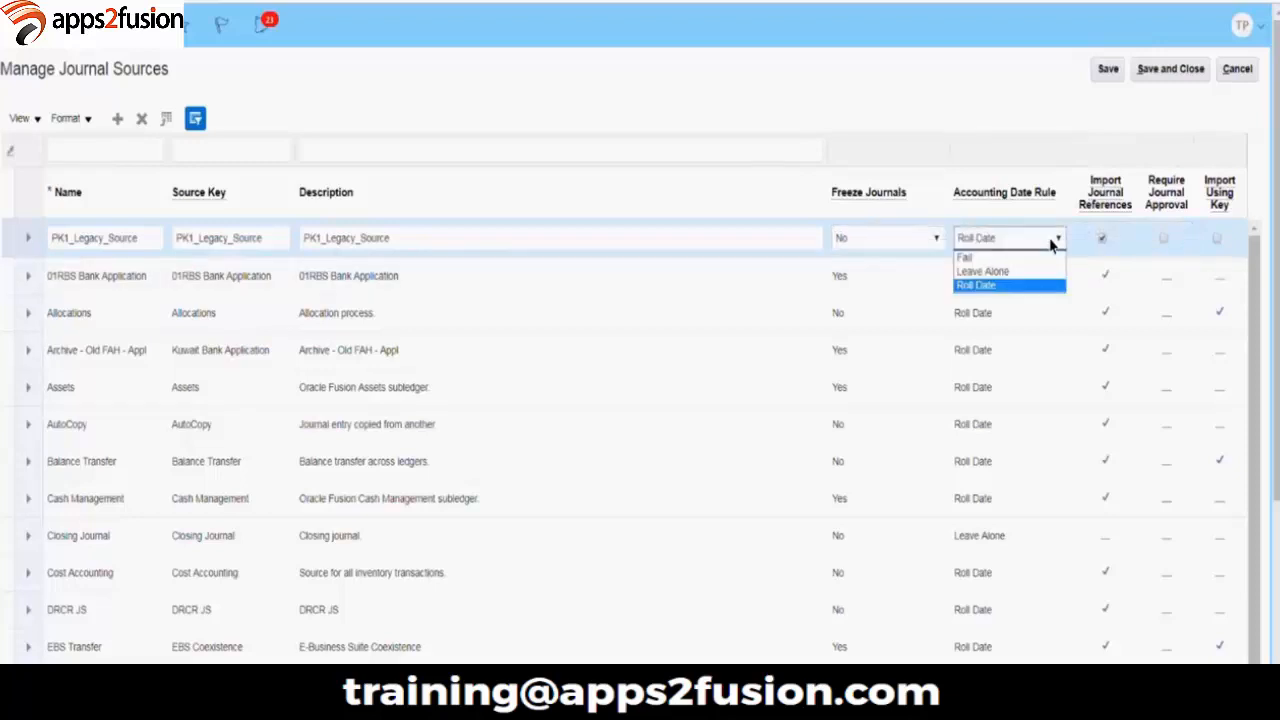
left_click(1052, 242)
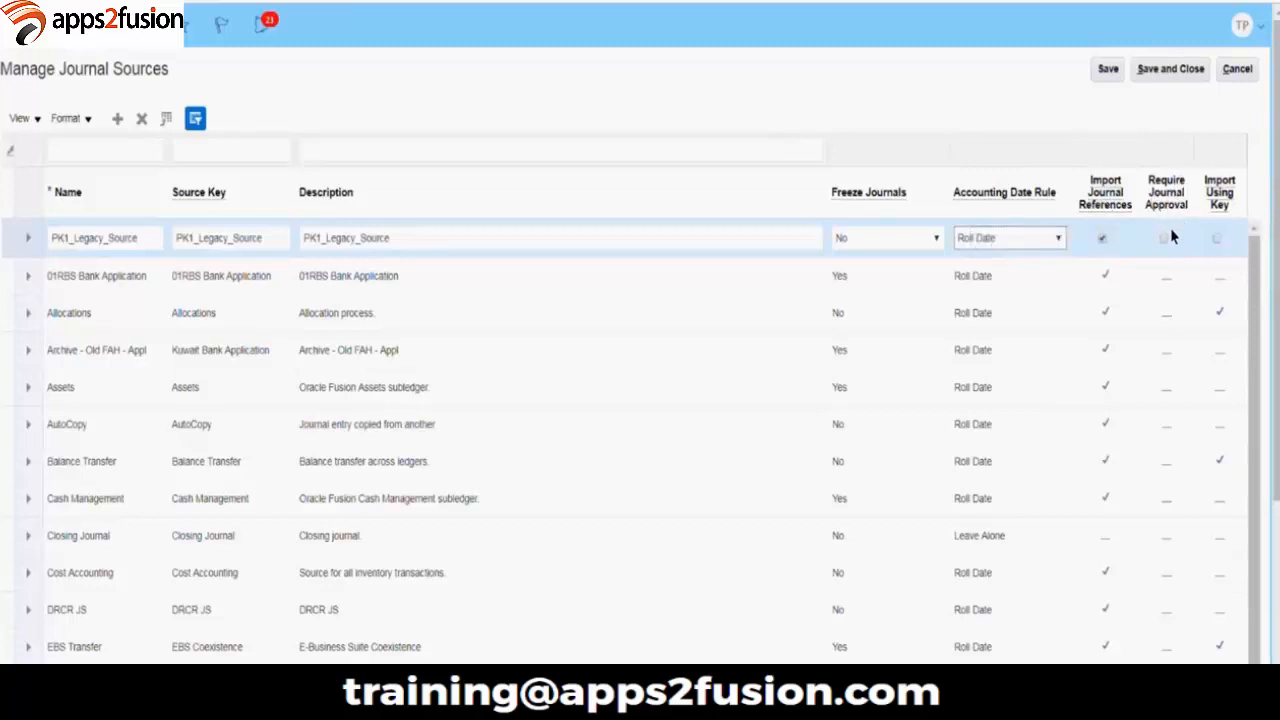
left_click(1164, 240)
mouse_move(1228, 204)
left_click(1157, 80)
Step: Open the Manage Journal Categories task and add a new category named PK1_LEGACY_JC
left_click(612, 264)
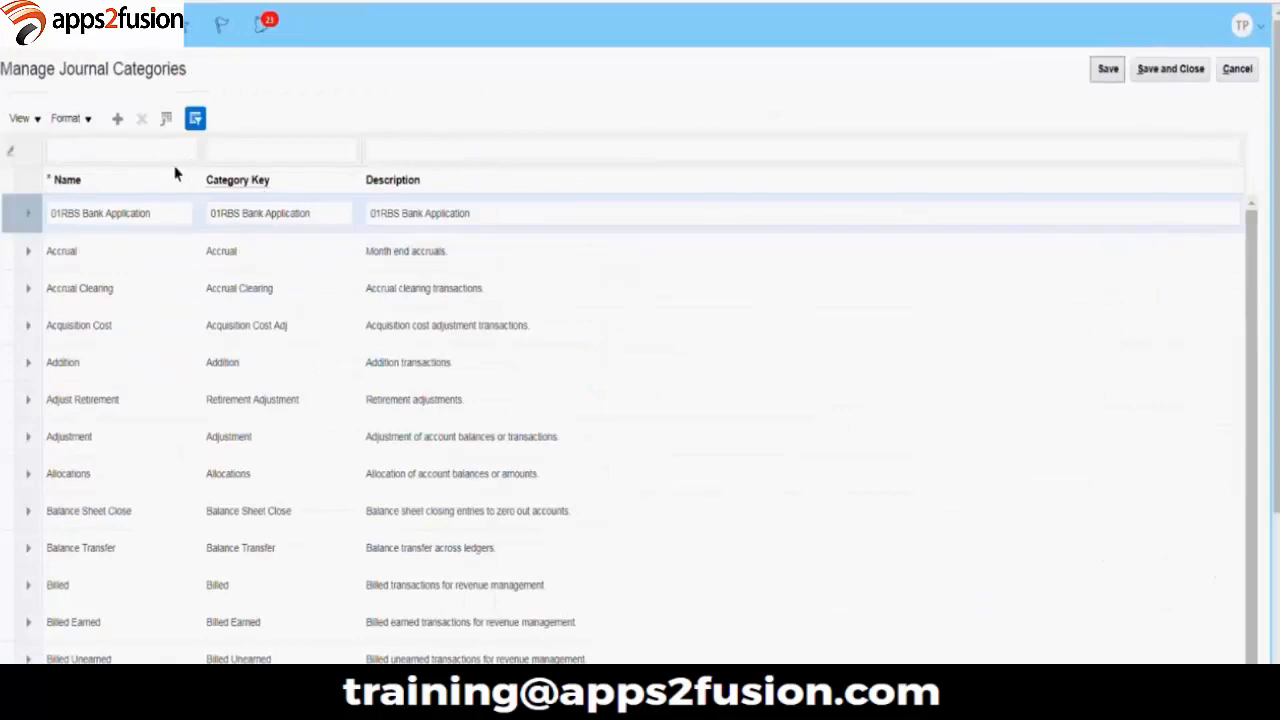
left_click(117, 121)
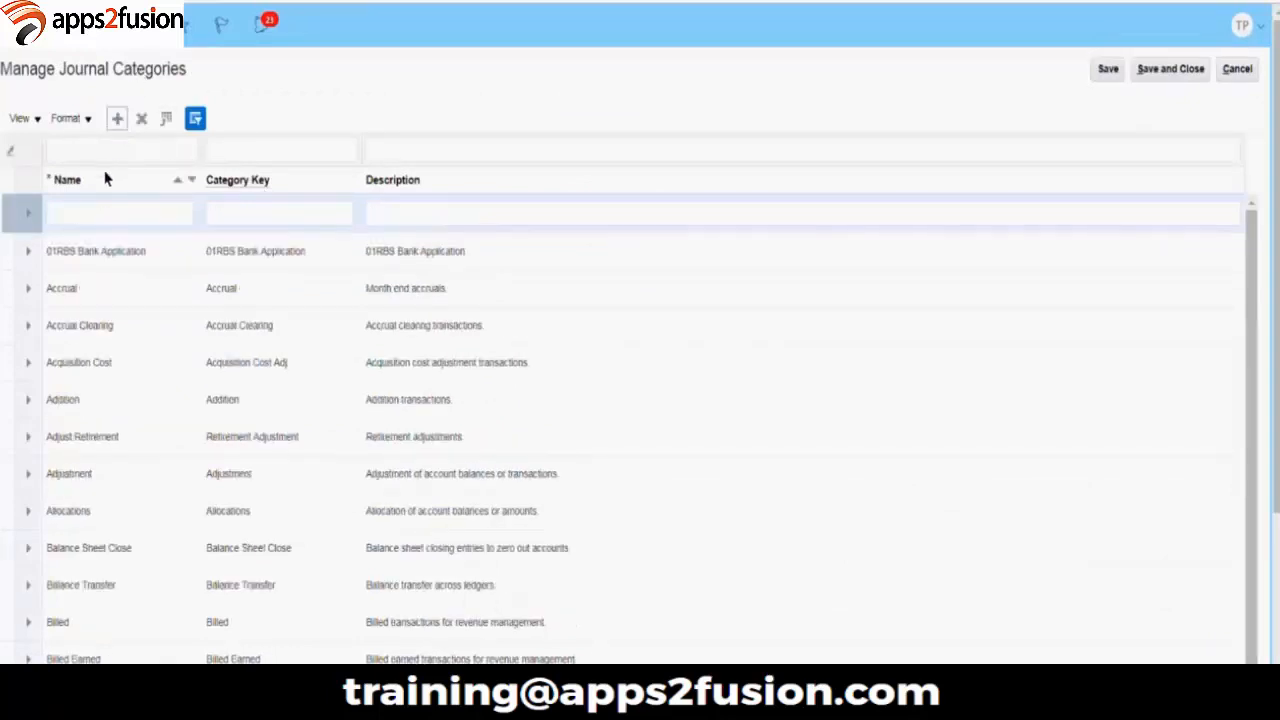
left_click(95, 217)
type("Pa")
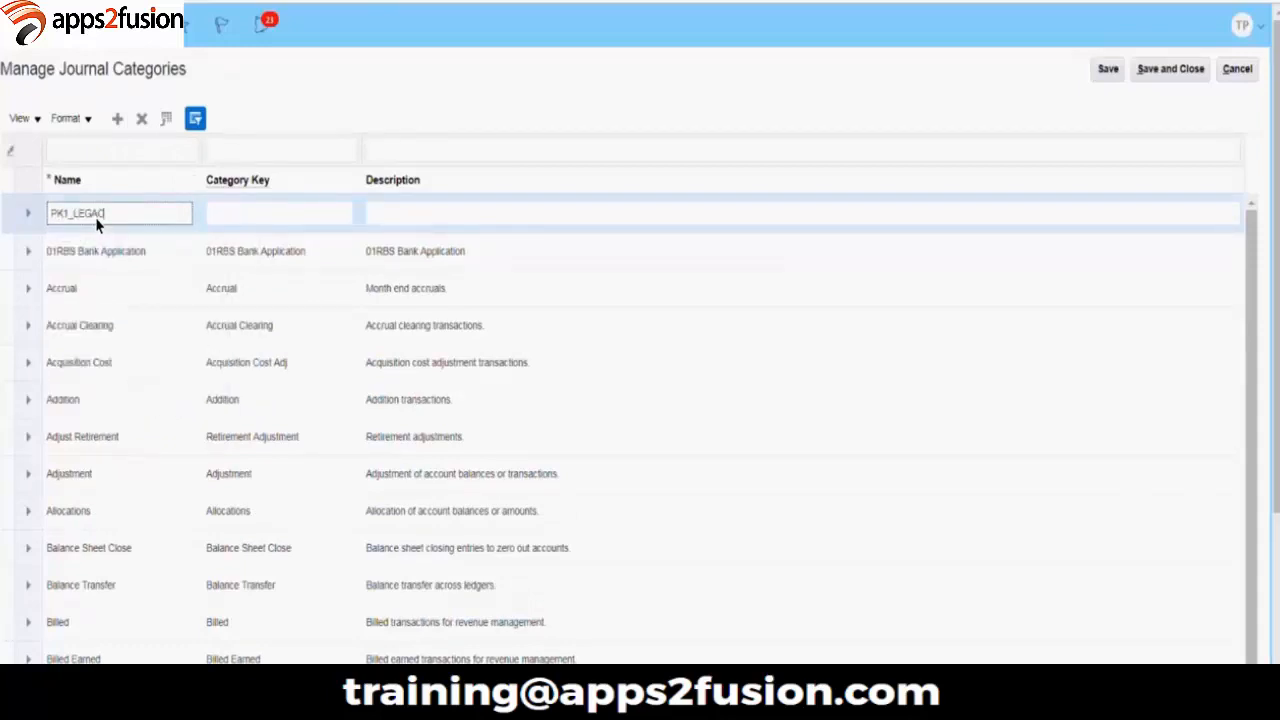
type("JE")
Step: Copy the new category's name into its category key and description, and save and close the journal categories
left_click_drag(143, 220, 23, 222)
key("ctrl+c")
key("Tab")
key("ctrl+v")
key("Tab")
key("ctrl+v")
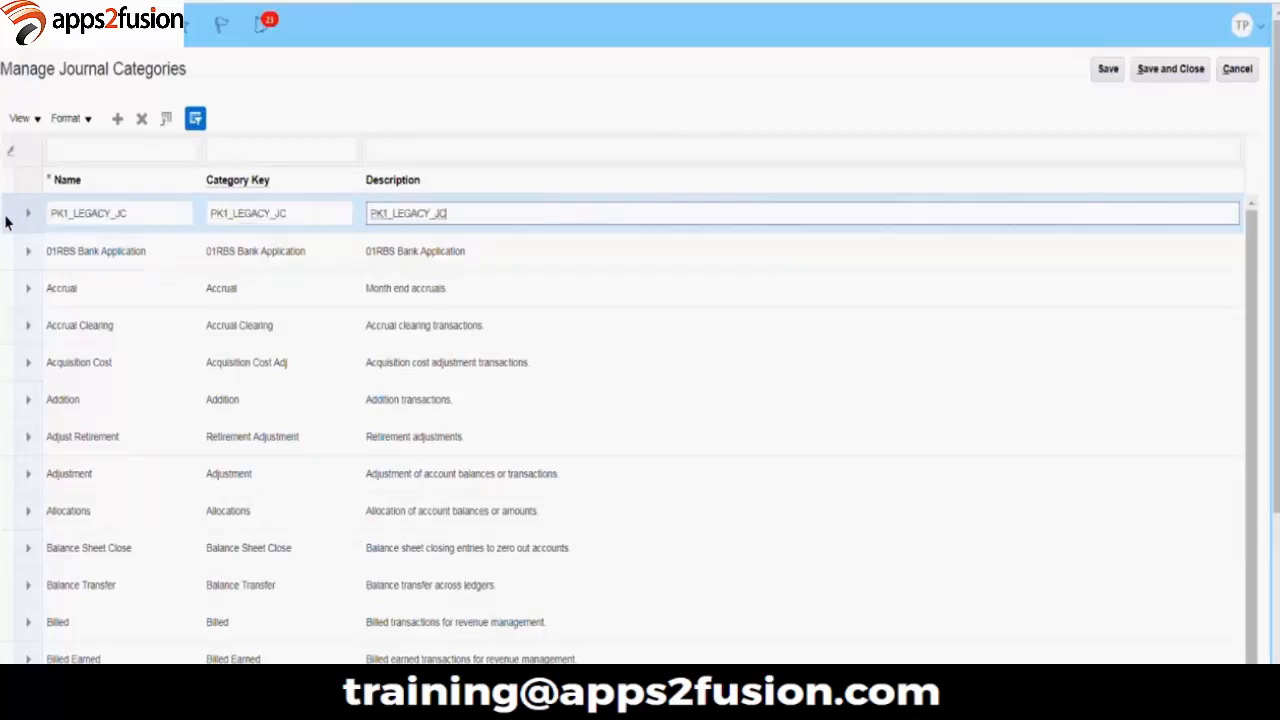
key("Tab")
scroll(394, 260, "down", 1)
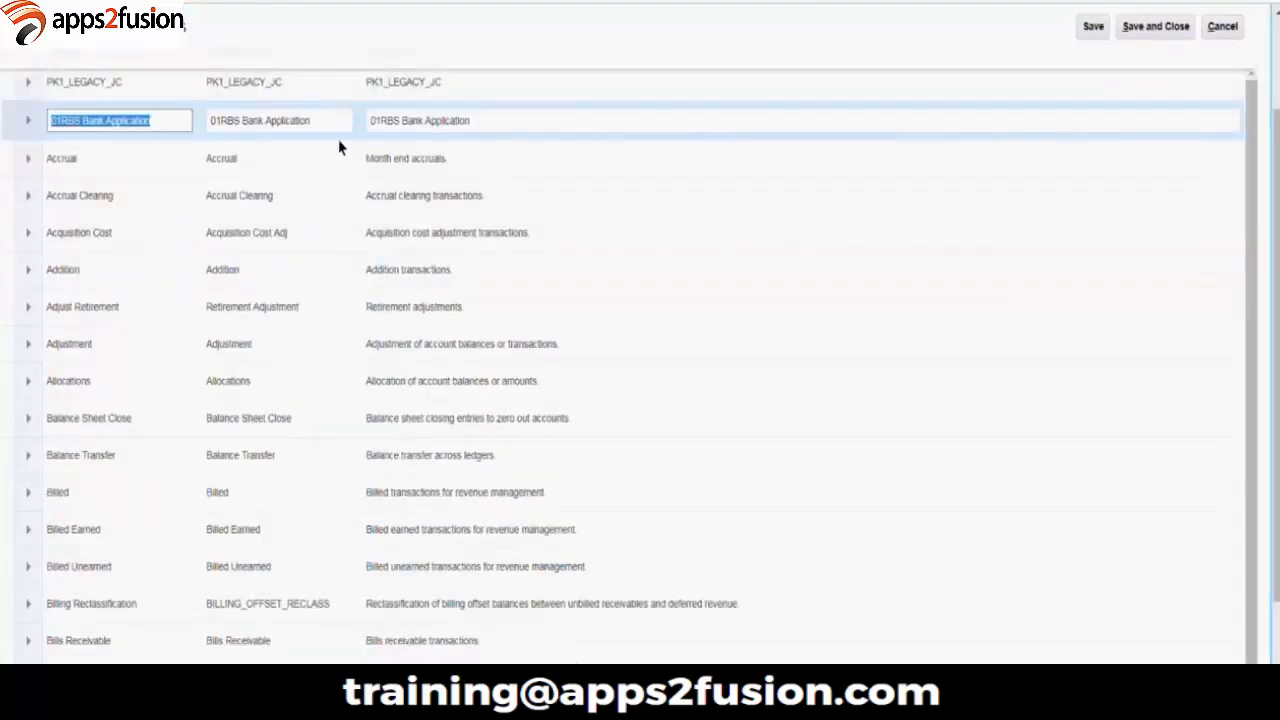
scroll(783, 259, "up", 2)
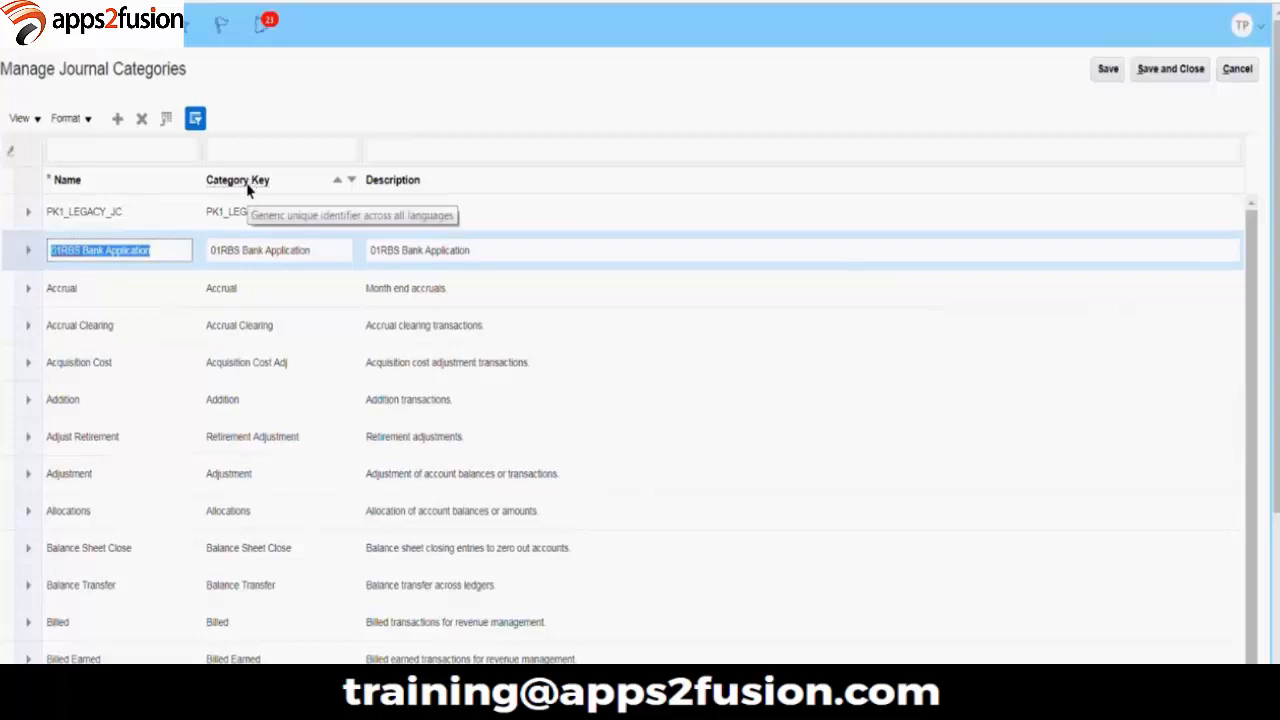
left_click(1180, 78)
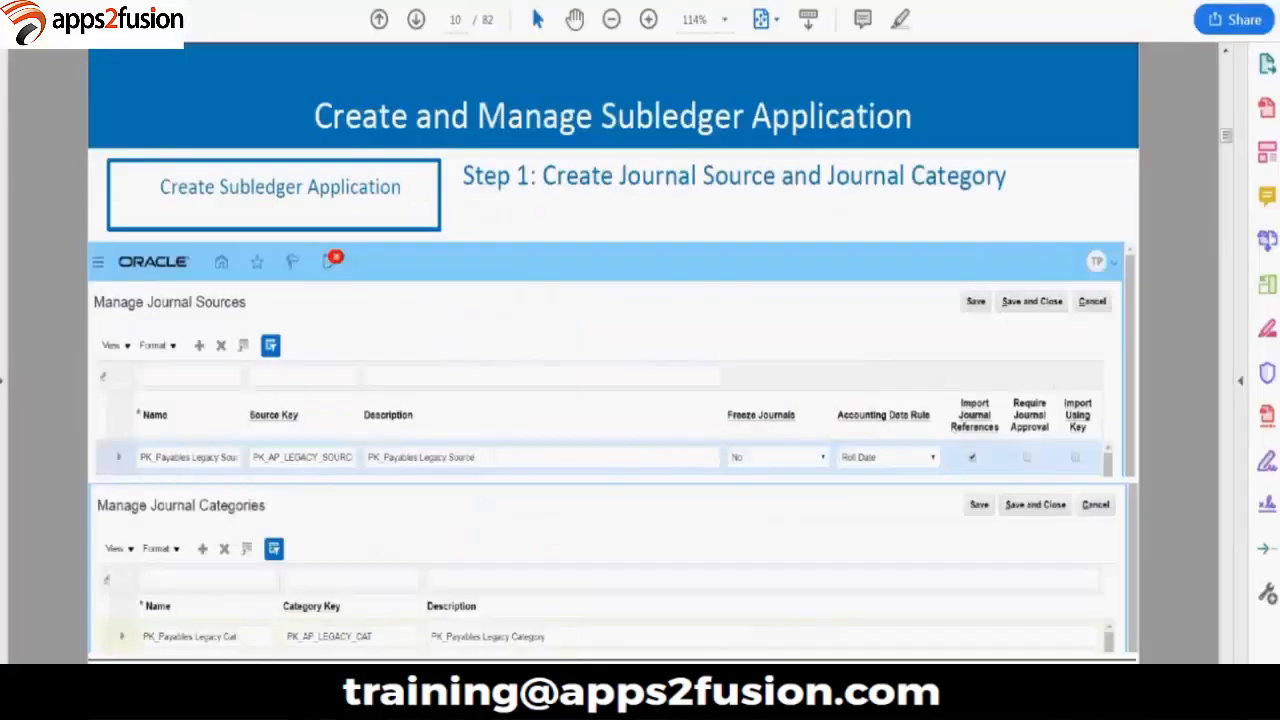
Step: Page forward through the PDF training slides on creating the subledger application, from page 10 past page 12
key("Right")
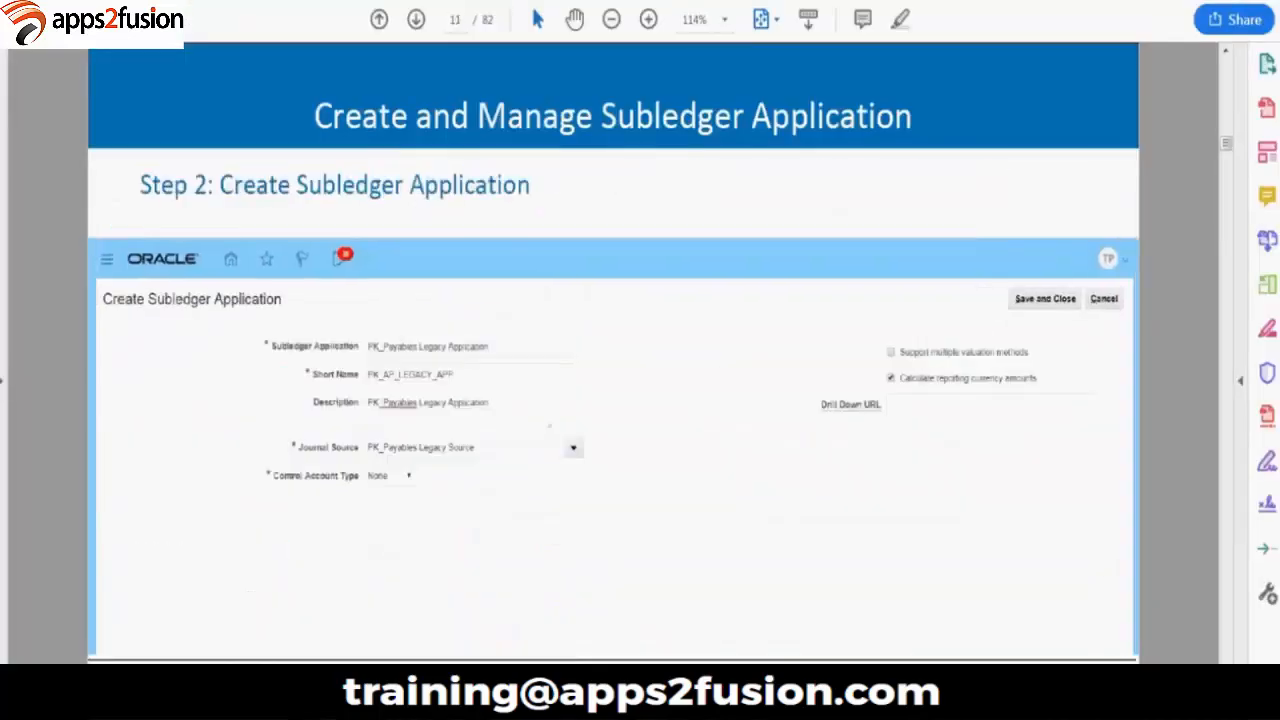
key("Right")
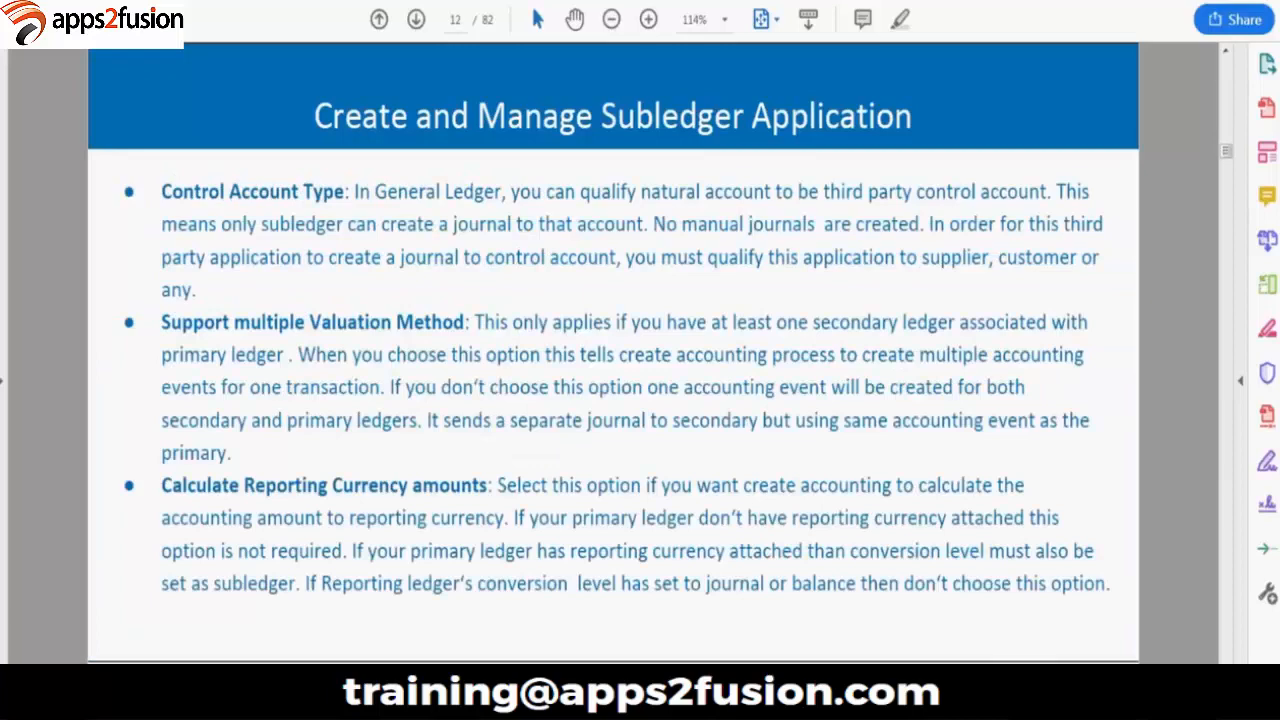
key("Right")
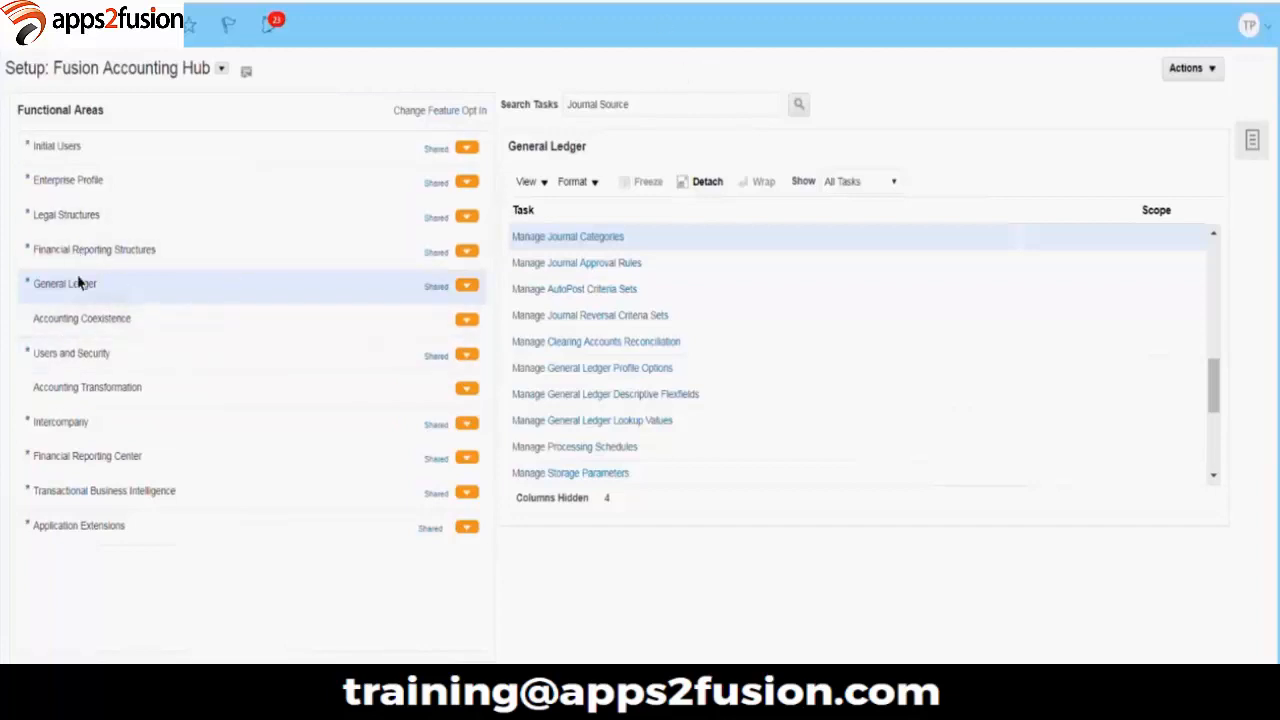
Step: Submit the Update Subledger Application Options process under Accounting Transformation for PK1_Payables_Legacy_Application
left_click(101, 392)
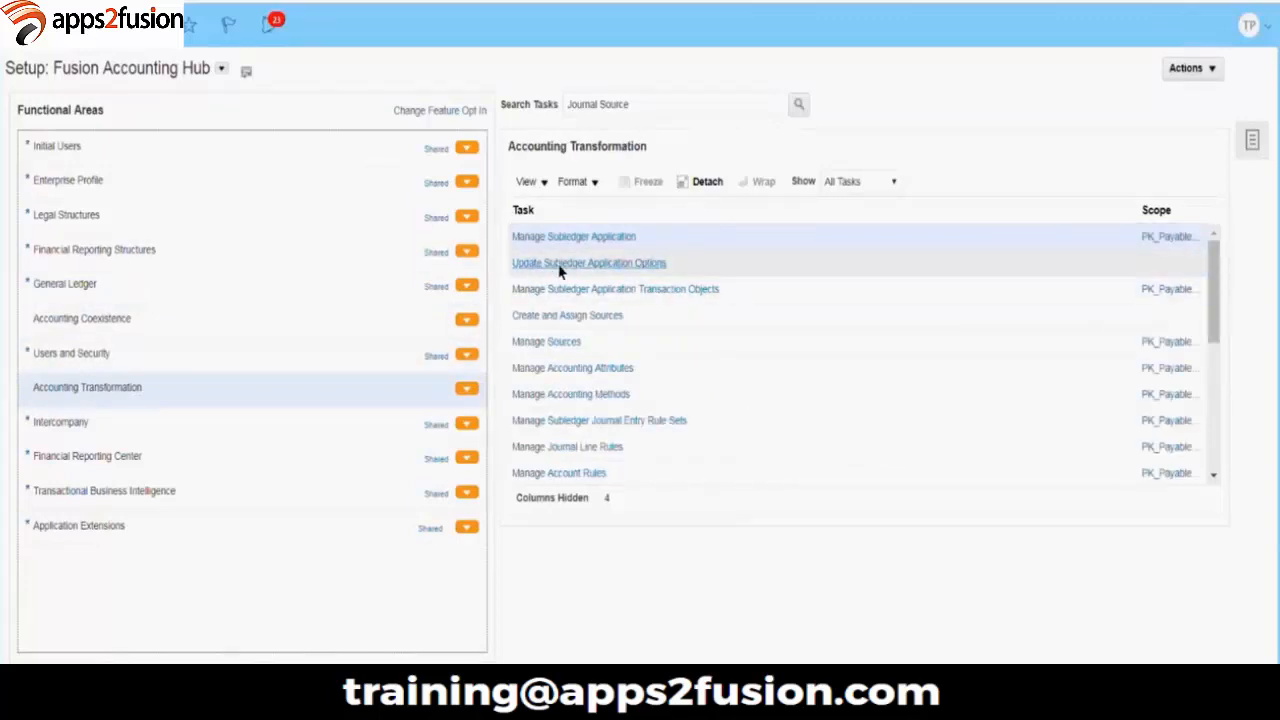
left_click(640, 268)
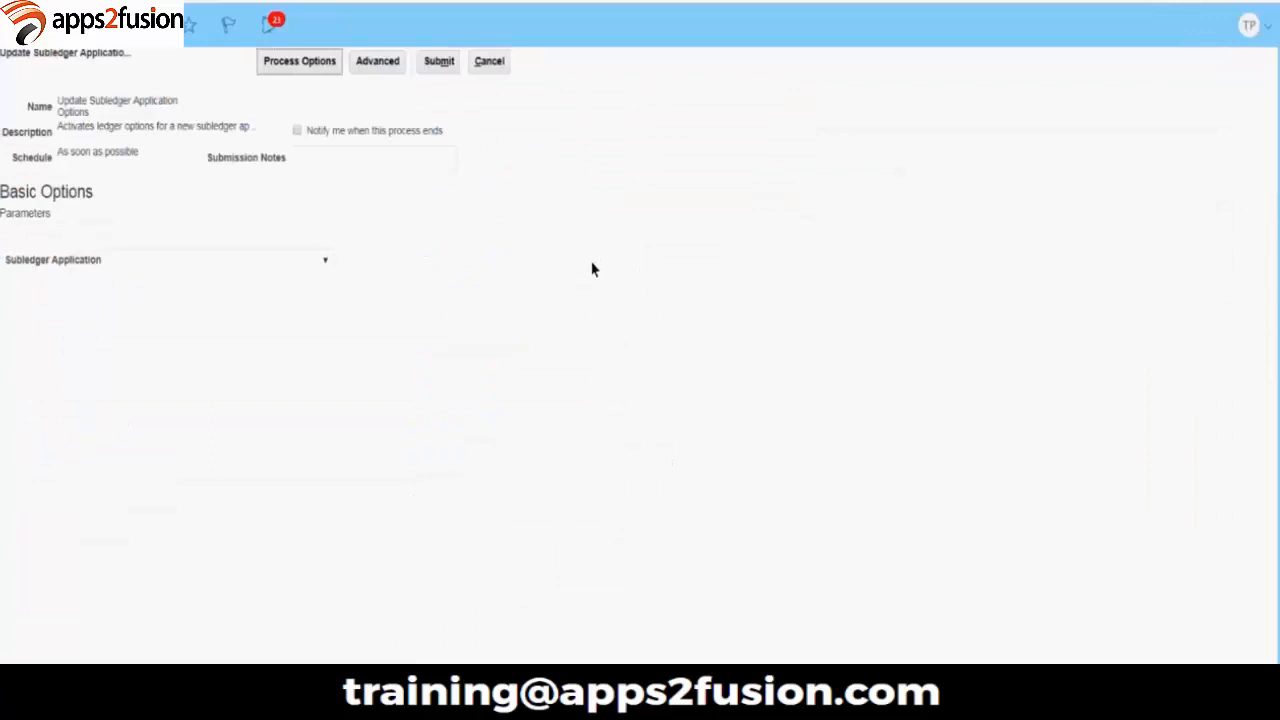
left_click(211, 266)
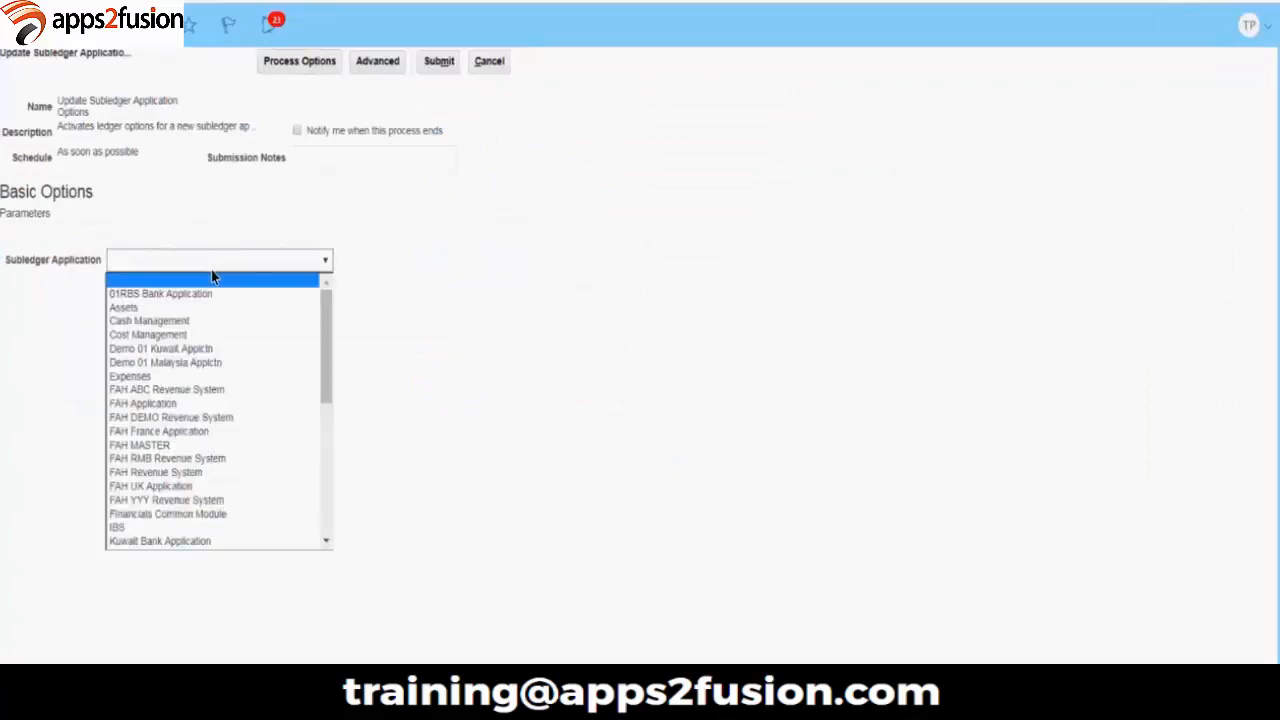
left_click(326, 497)
left_click(326, 497)
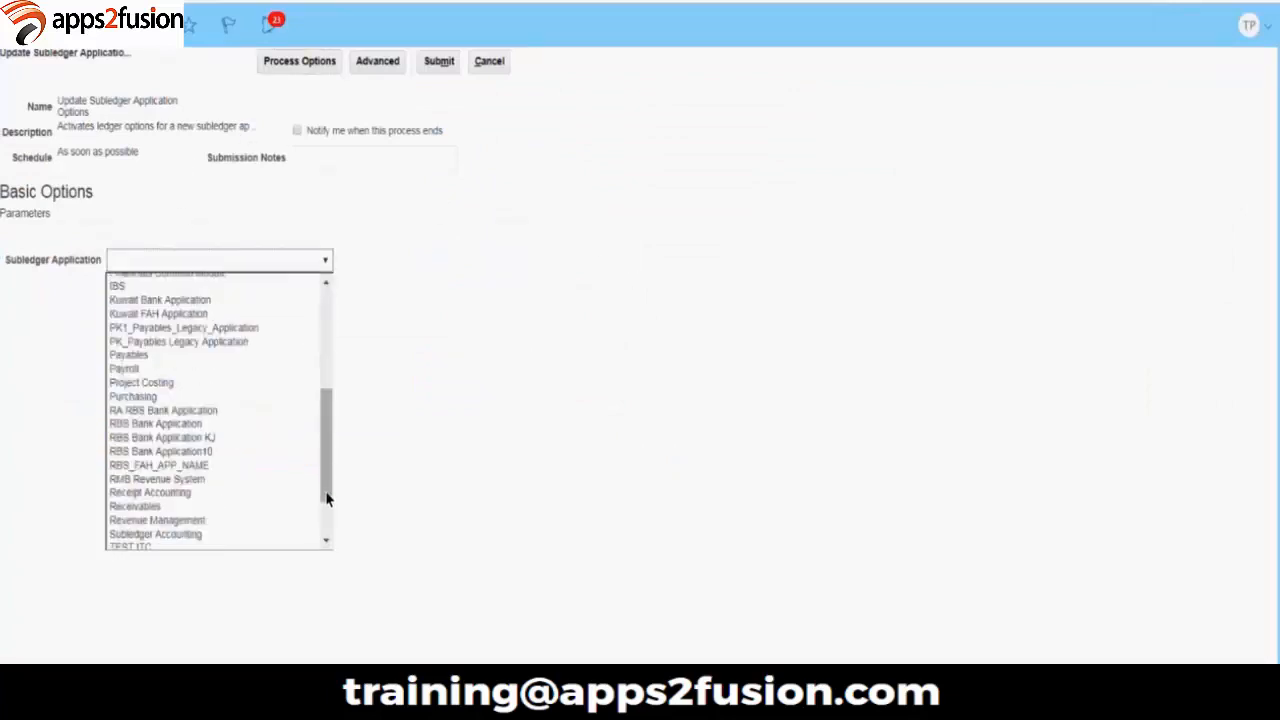
left_click(230, 332)
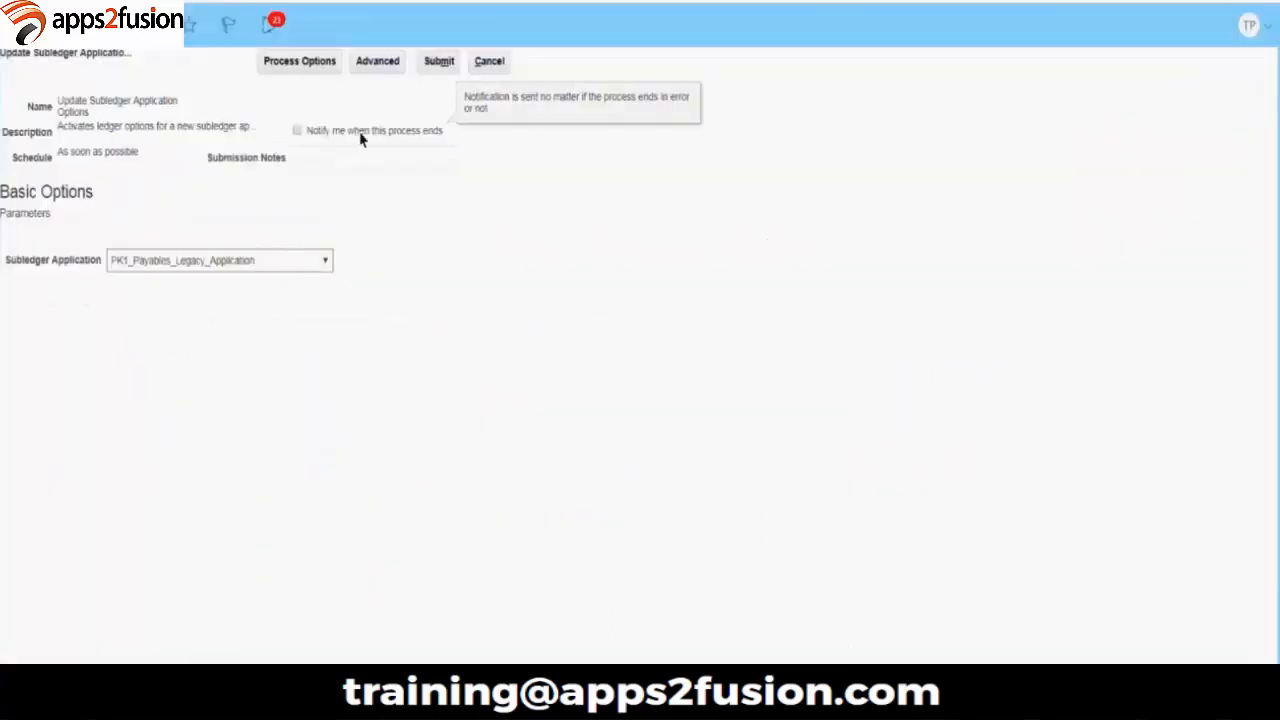
left_click(437, 64)
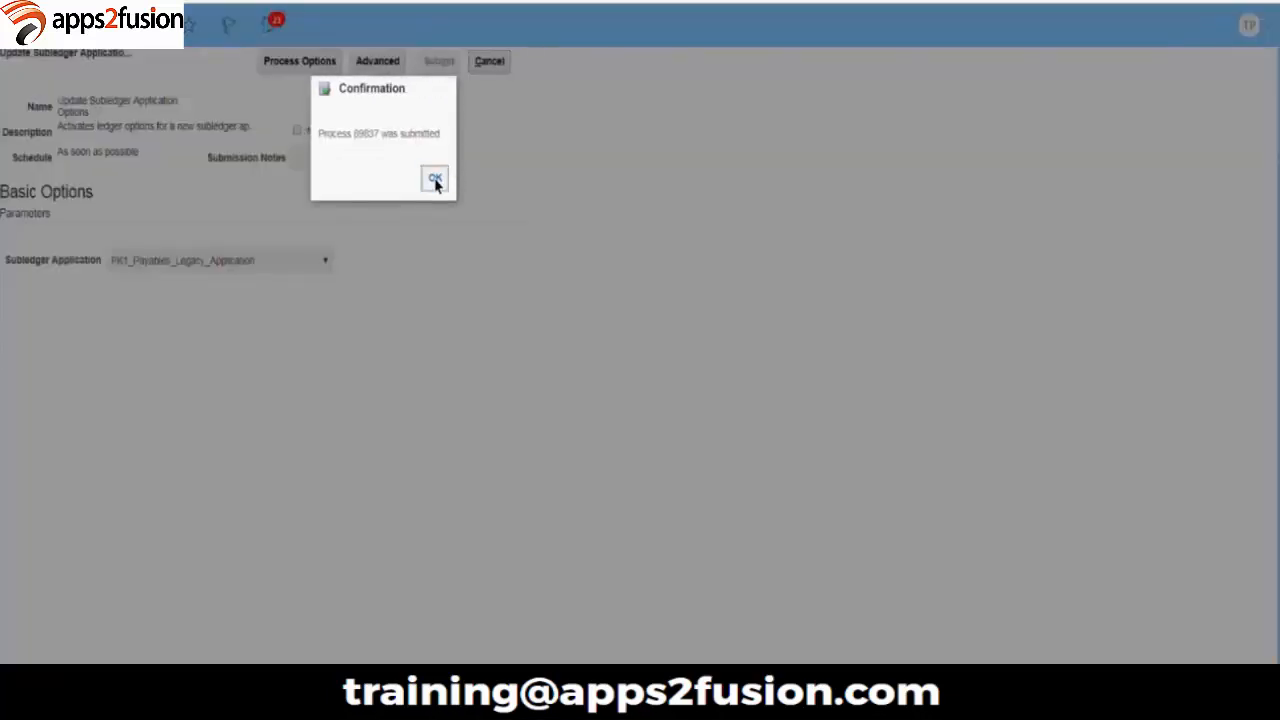
left_click(435, 180)
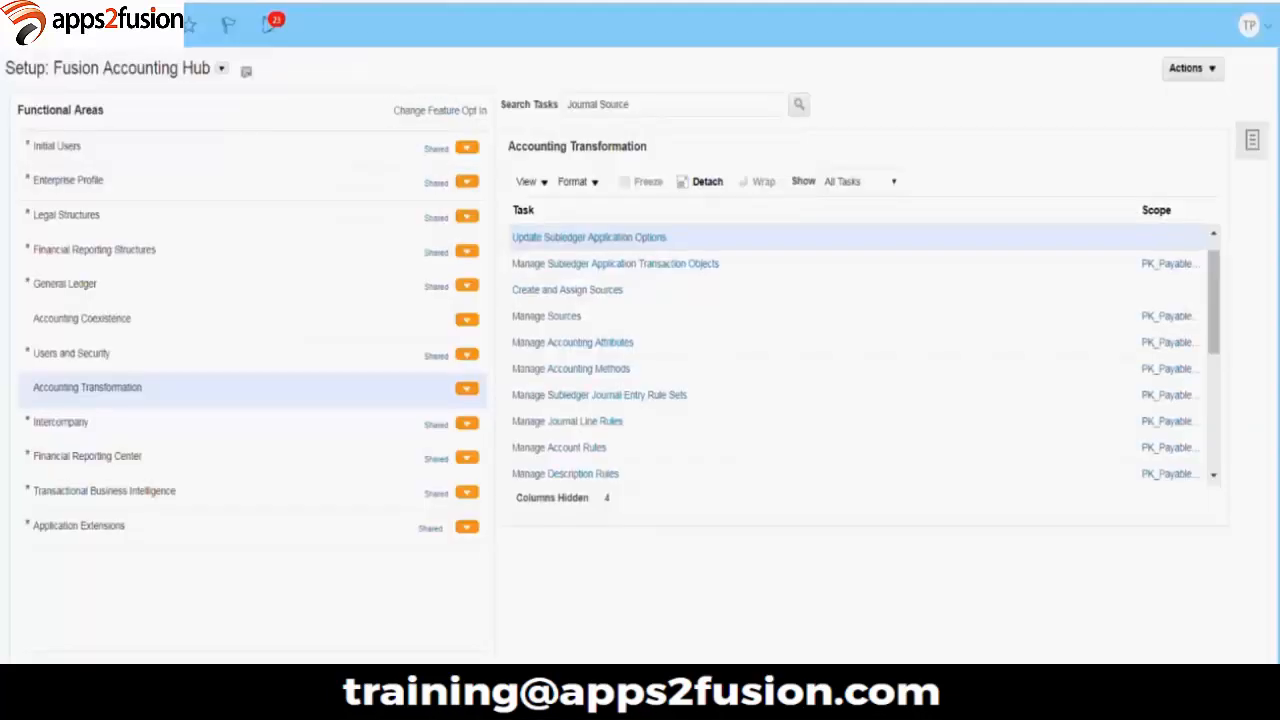
Step: Open the Scheduled Processes overview and refresh the list to check the status of the submitted process
left_click(20, 25)
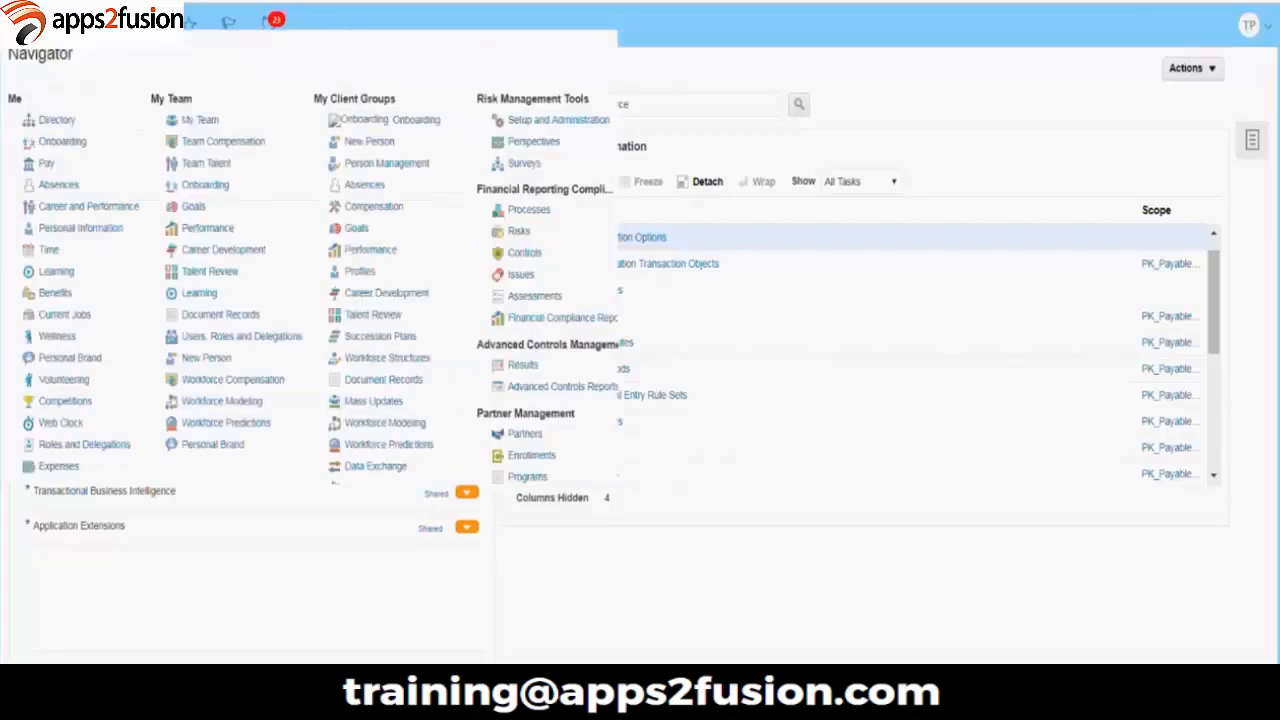
scroll(803, 577, "down", 3)
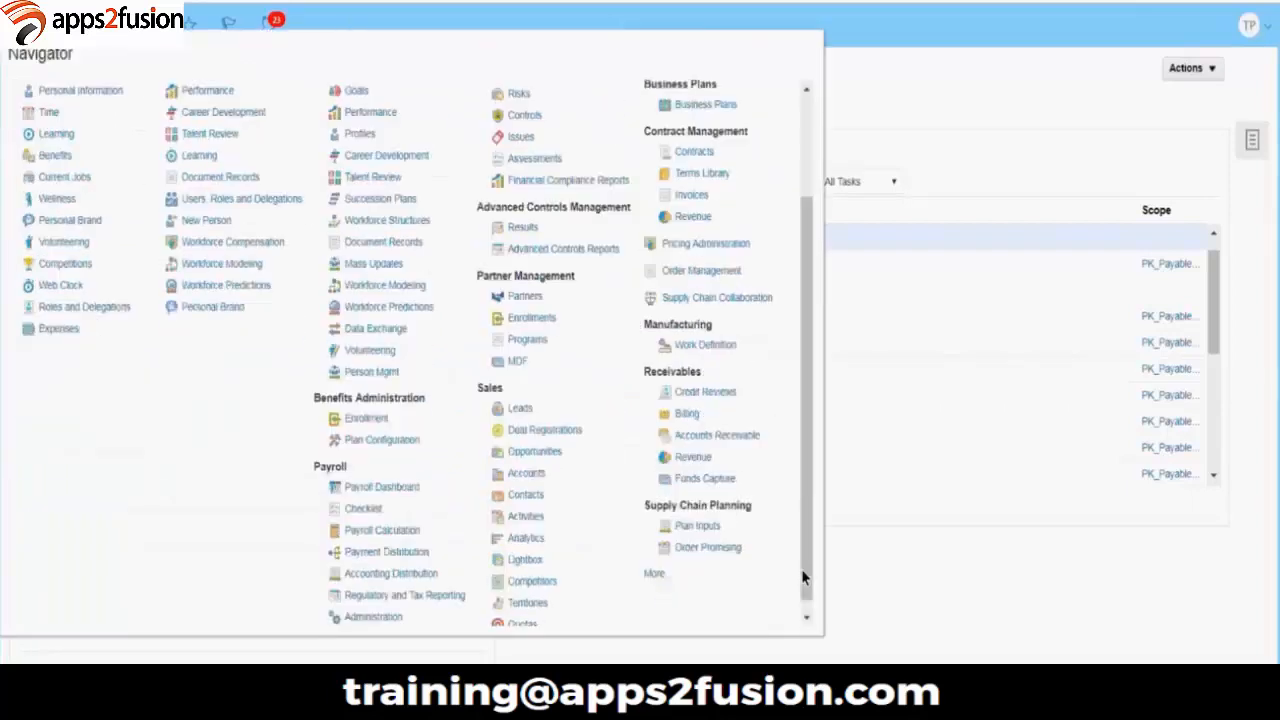
left_click(652, 562)
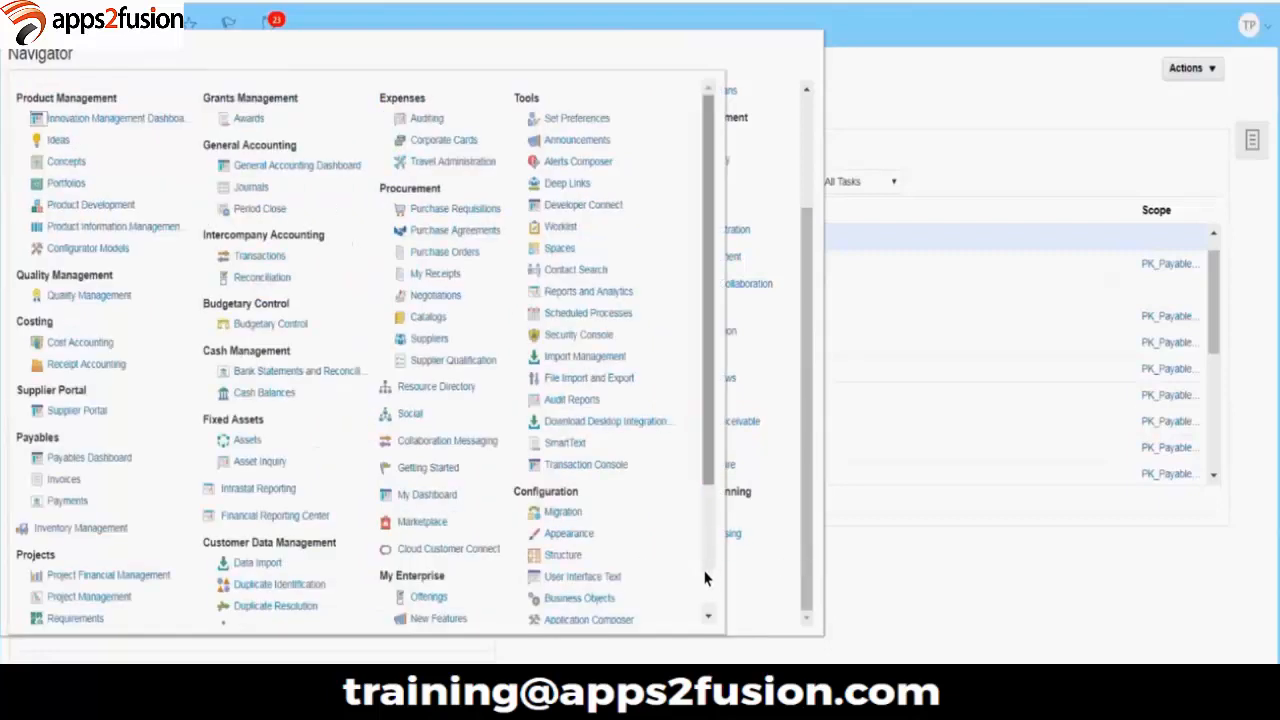
scroll(706, 580, "down", 3)
left_click(605, 141)
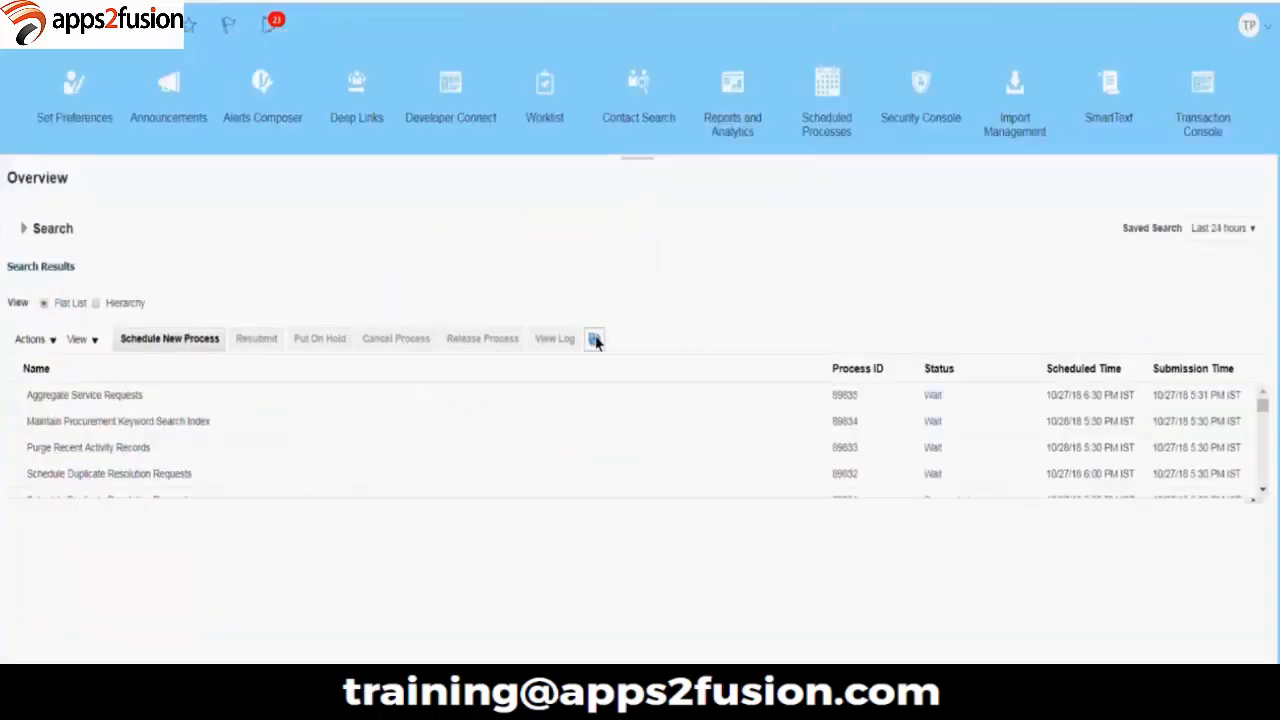
left_click(595, 340)
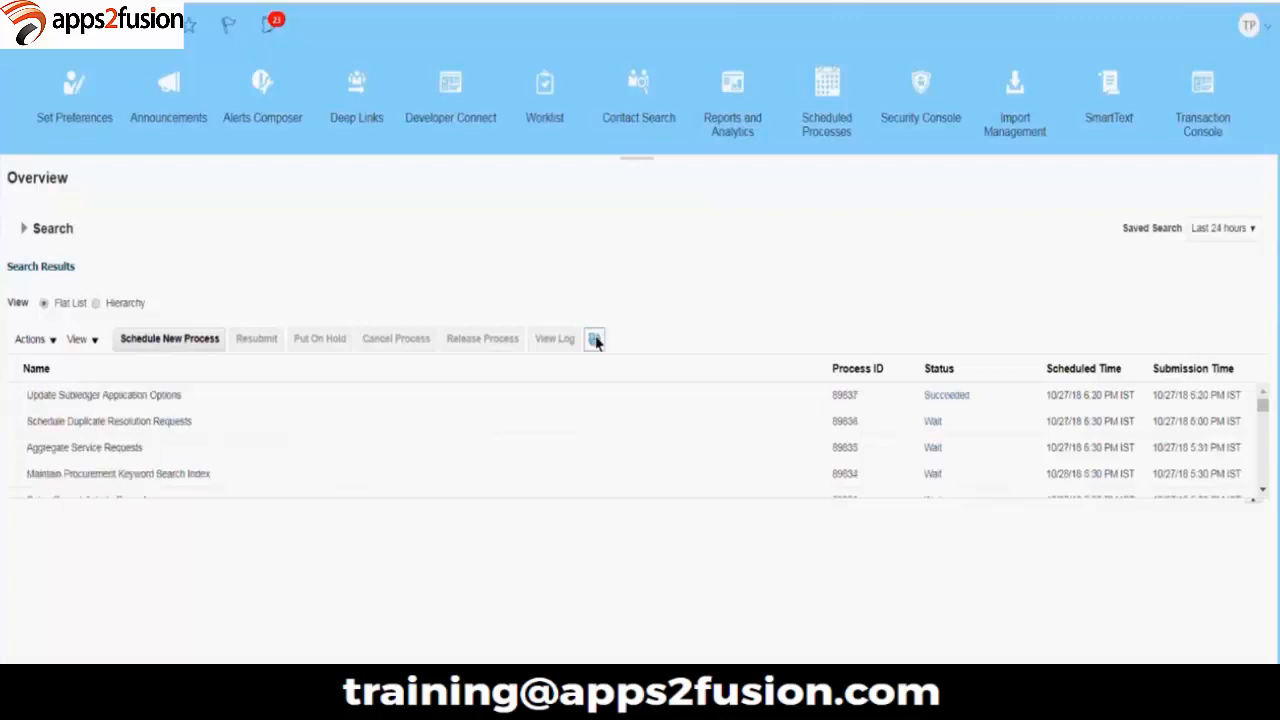